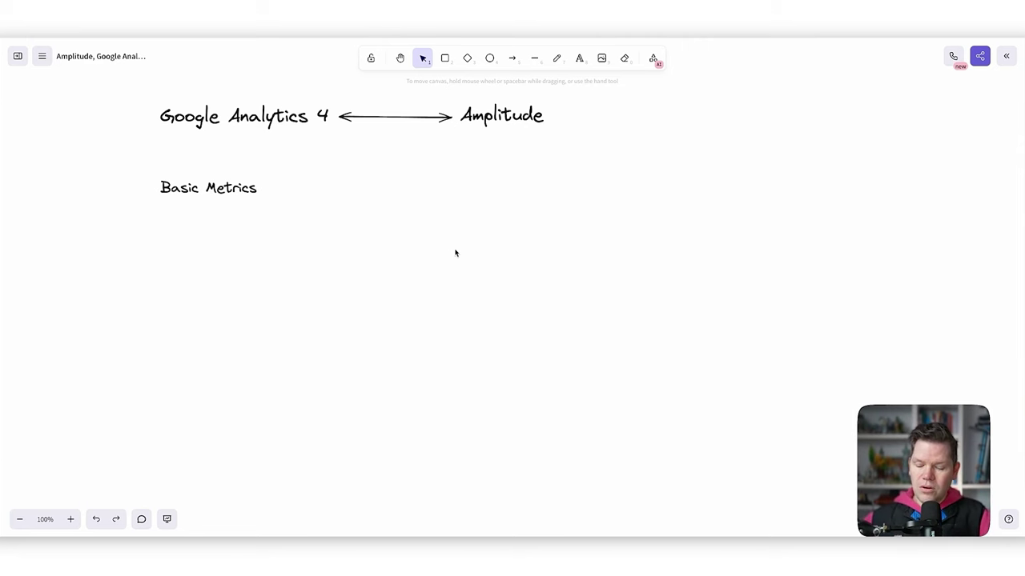
- Restore the hatched 'Daily, Weekly Check' rounded box below the Basic Metrics heading
key("ctrl+shift+z")
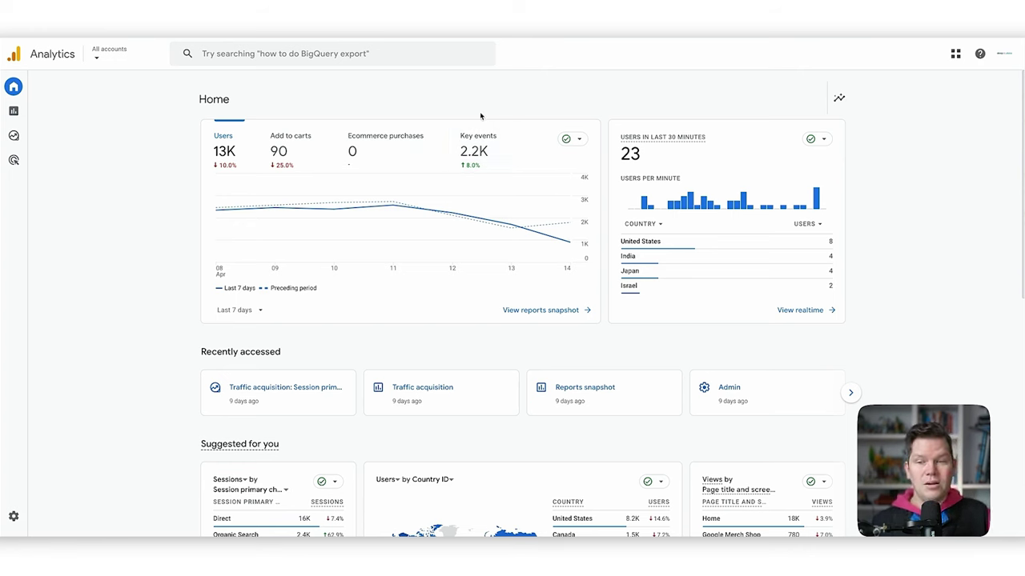
- Check an overview tile's metric list, then show Key events (2.2K, up 8.0%) on the Home overview
left_click(312, 136)
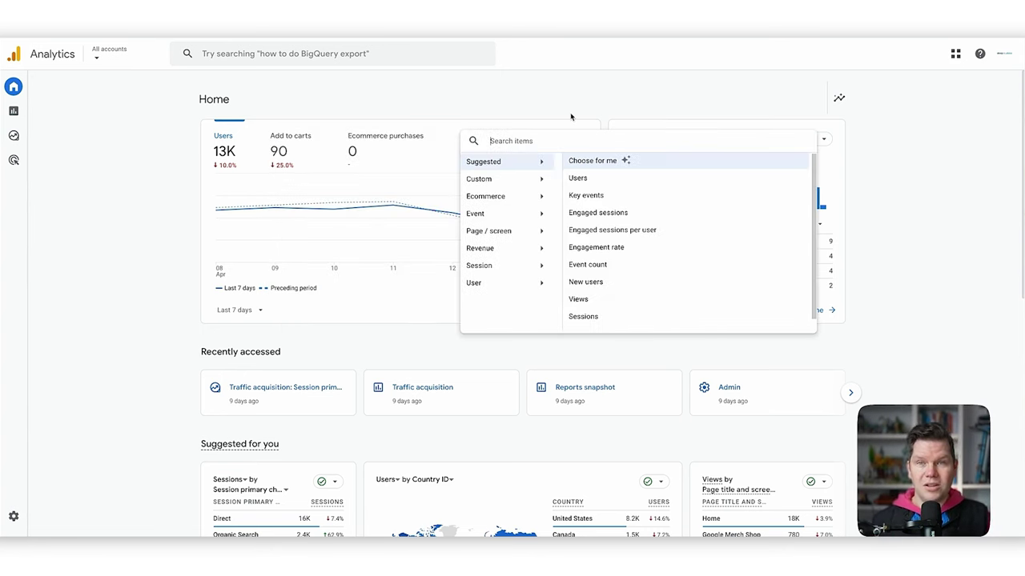
left_click(568, 112)
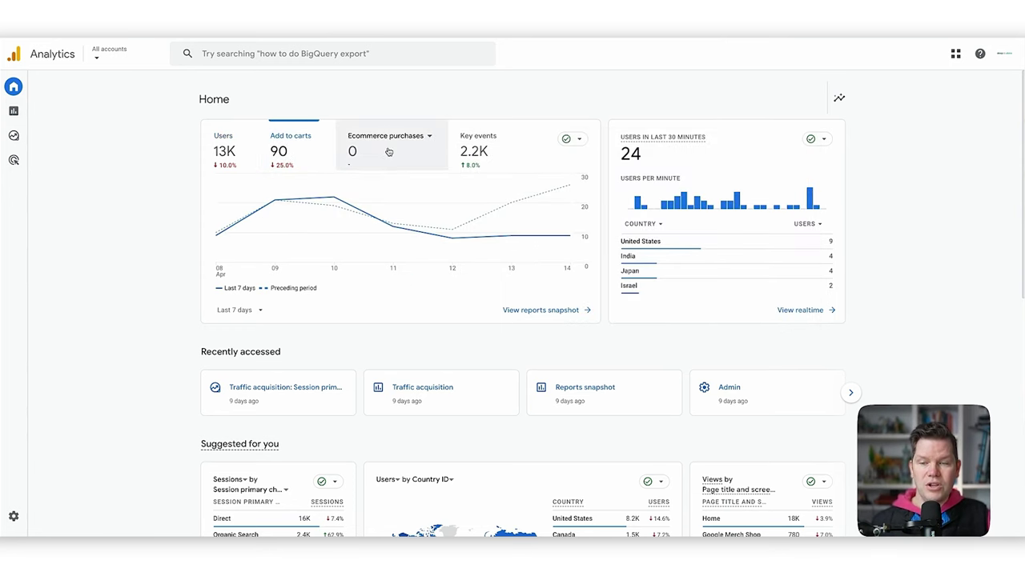
mouse_move(485, 149)
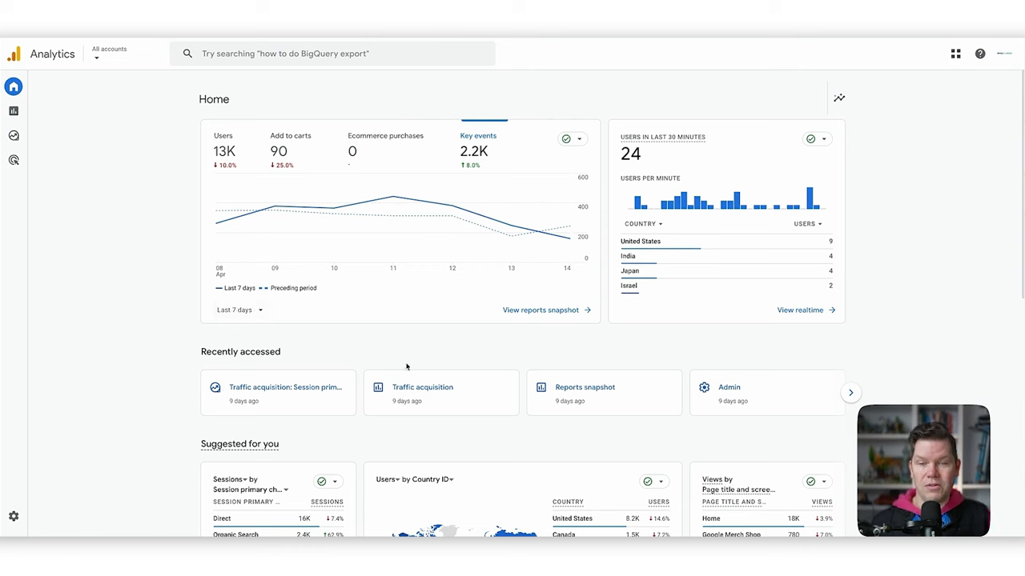
left_click(248, 312)
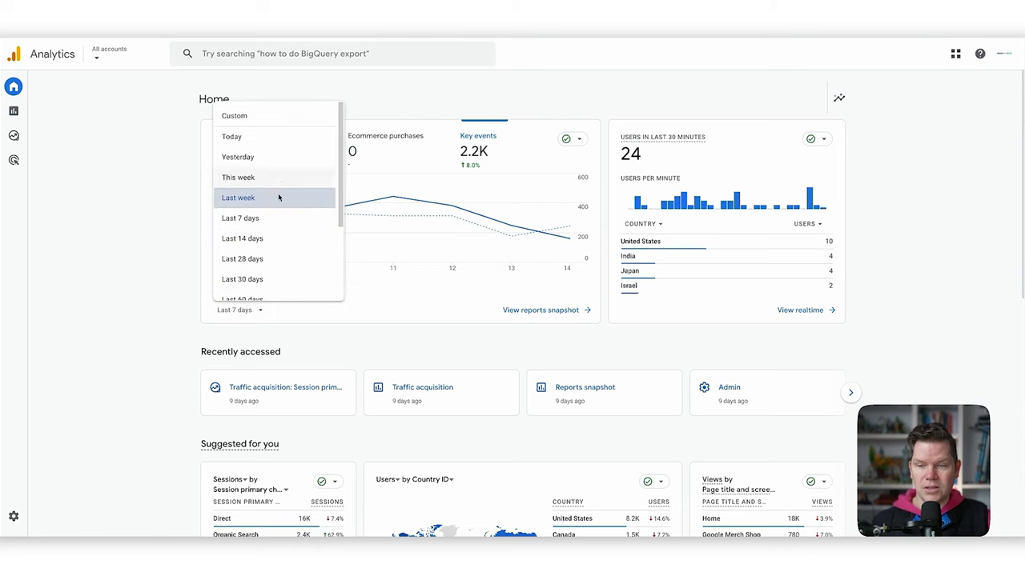
left_click(156, 251)
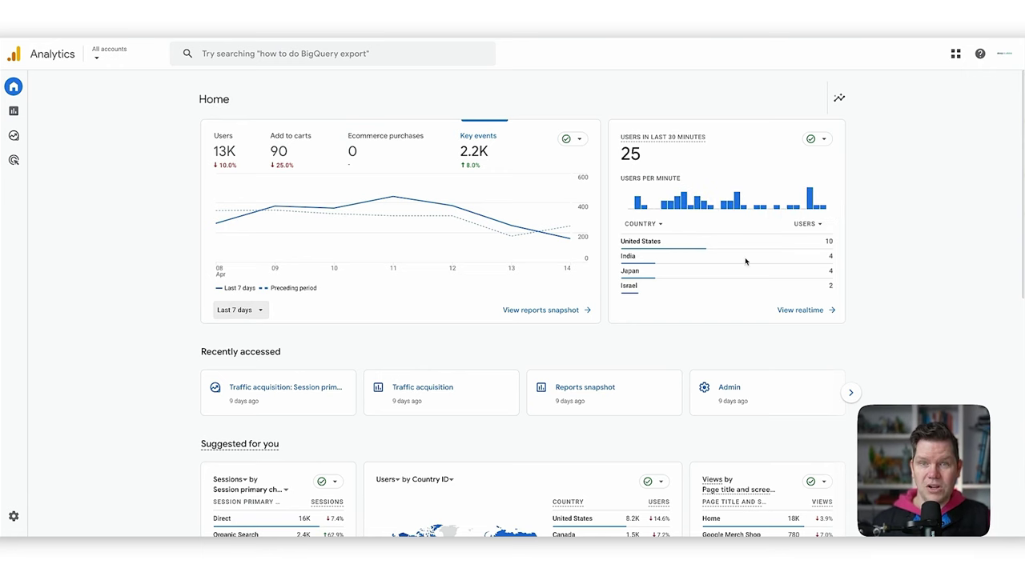
scroll(894, 318, "down", 3)
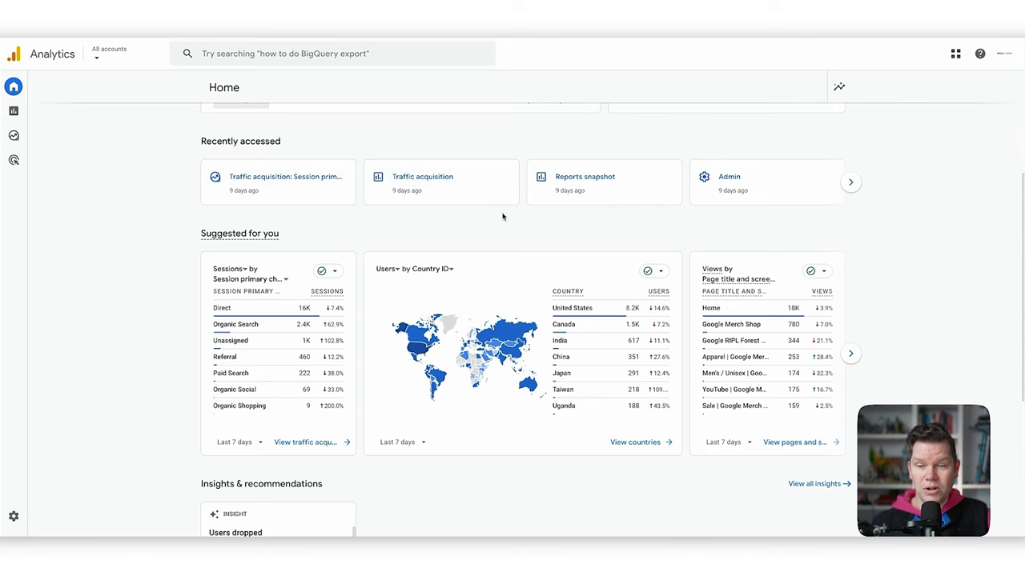
scroll(501, 217, "down", 2)
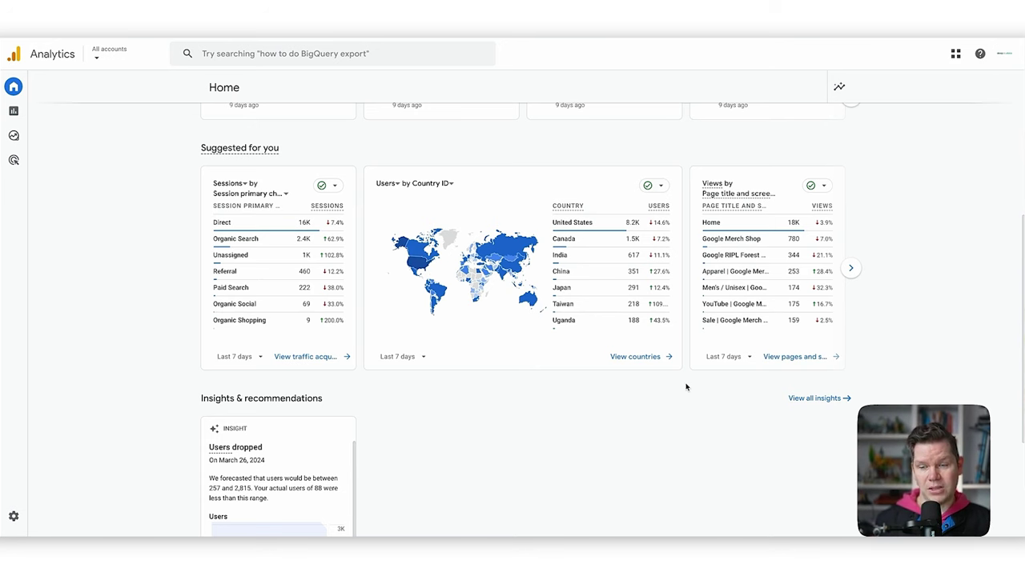
scroll(704, 254, "down", 1)
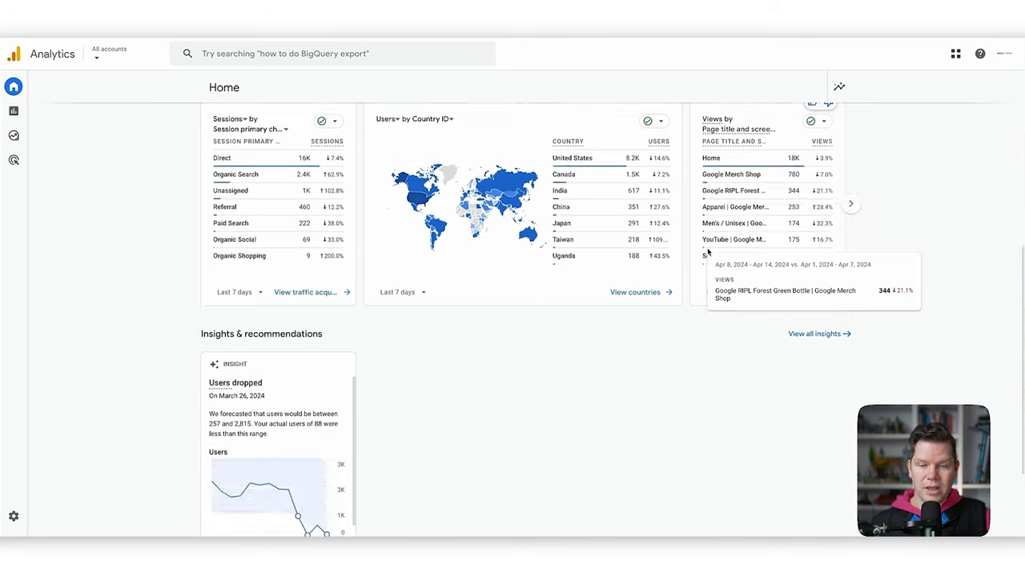
scroll(740, 284, "up", 5)
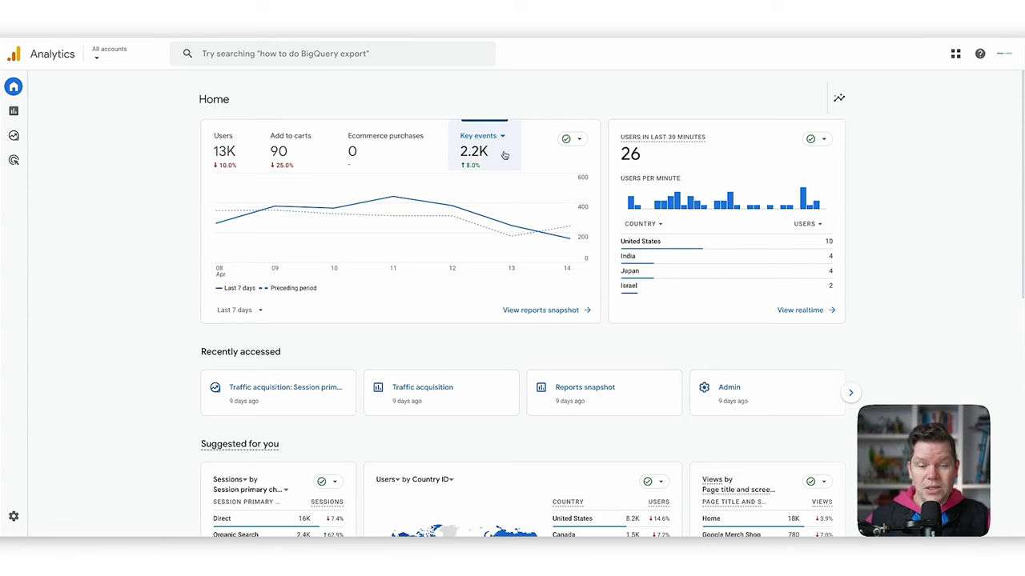
scroll(384, 222, "down", 2)
scroll(359, 318, "up", 2)
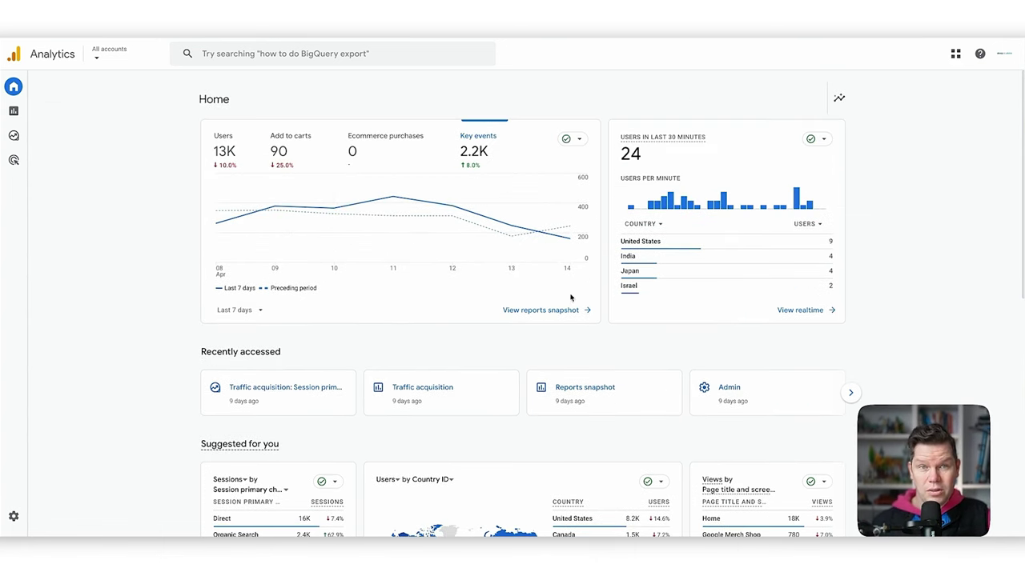
scroll(642, 349, "down", 1)
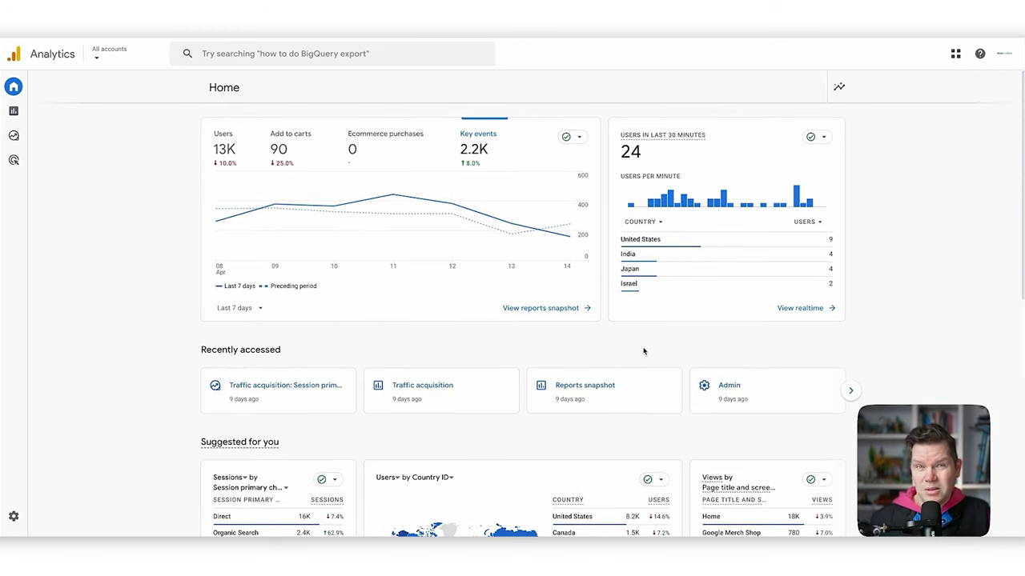
scroll(643, 351, "down", 3)
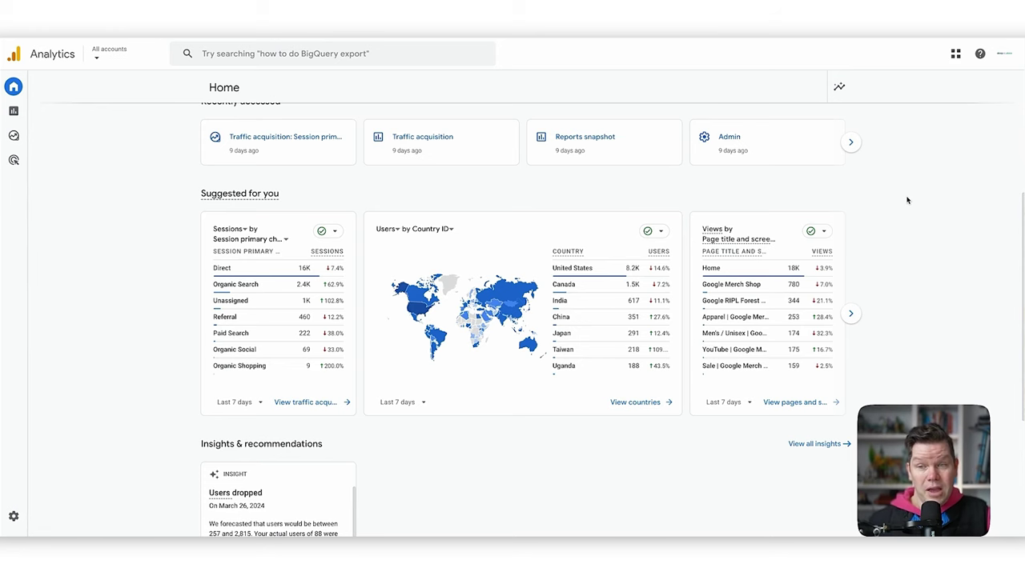
scroll(907, 200, "up", 3)
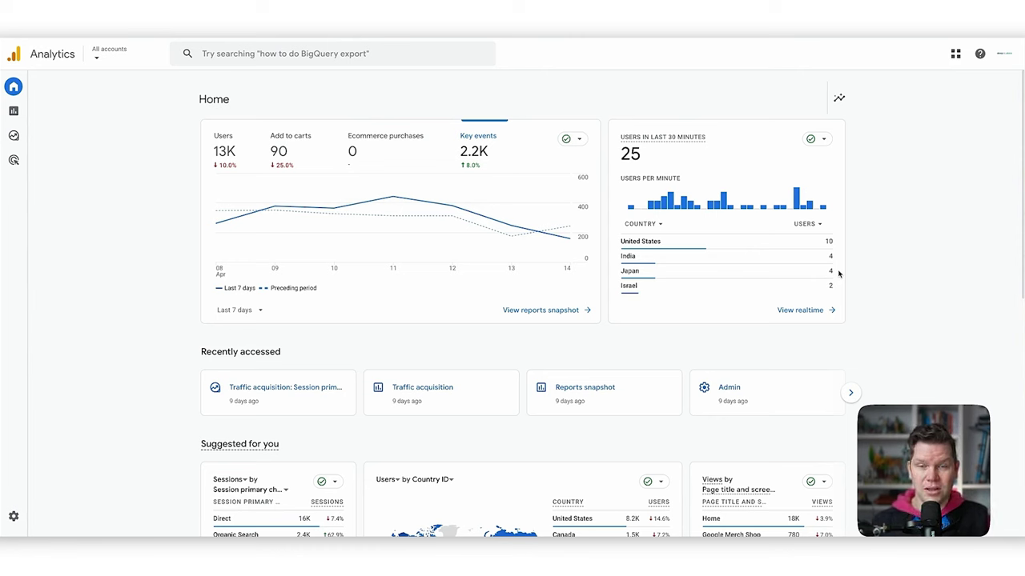
mouse_move(432, 198)
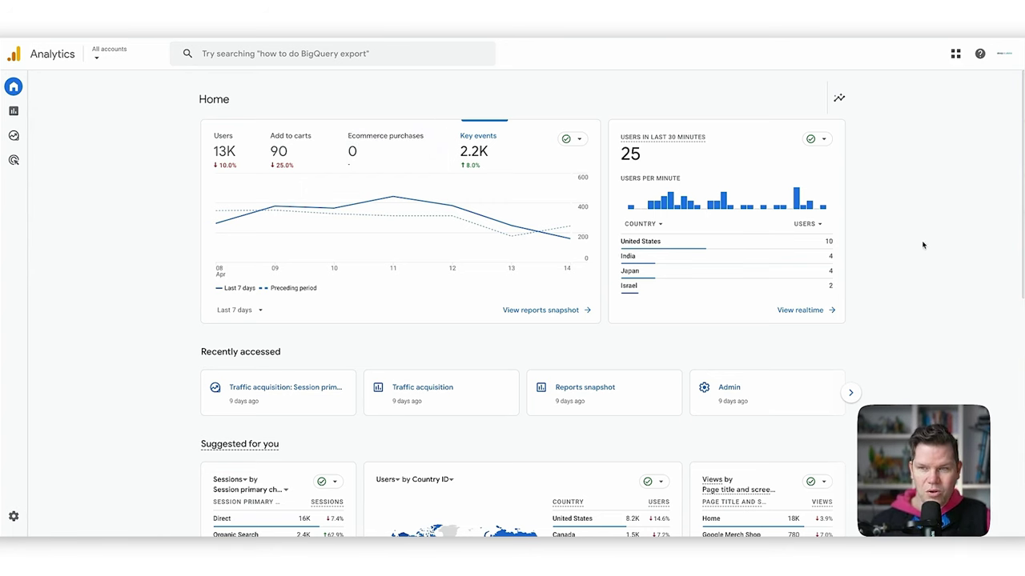
- Review the Reports snapshot cards: 41K users, 38K new users, $22K revenue for Mar 18–Apr 14
left_click(57, 114)
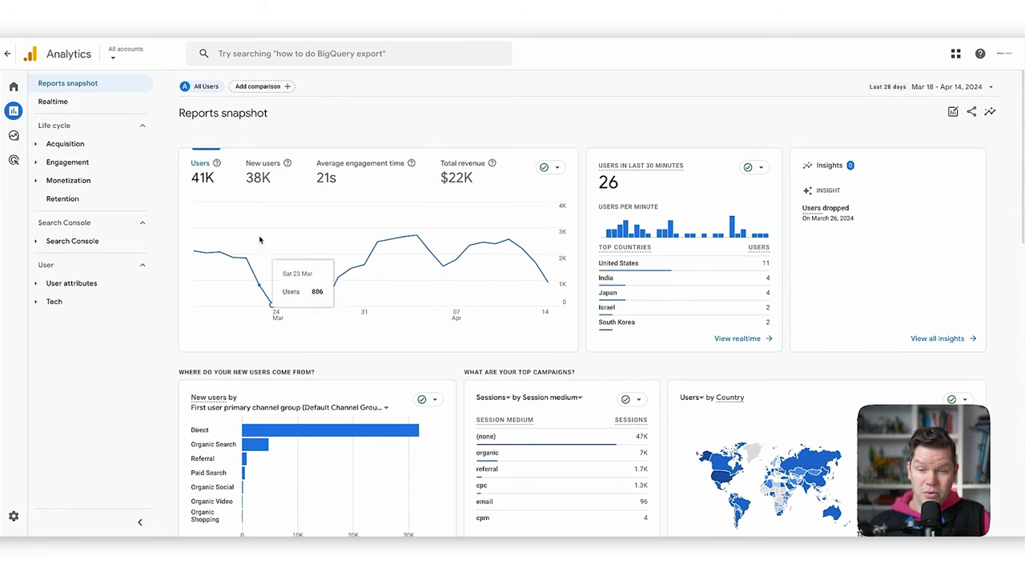
scroll(822, 224, "down", 1)
scroll(822, 224, "down", 2)
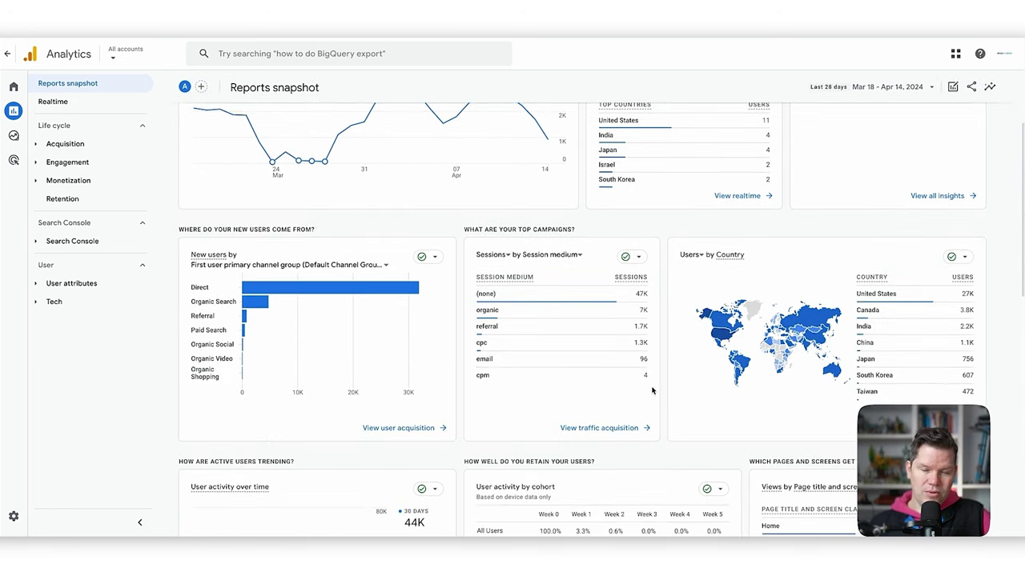
scroll(309, 264, "up", 2)
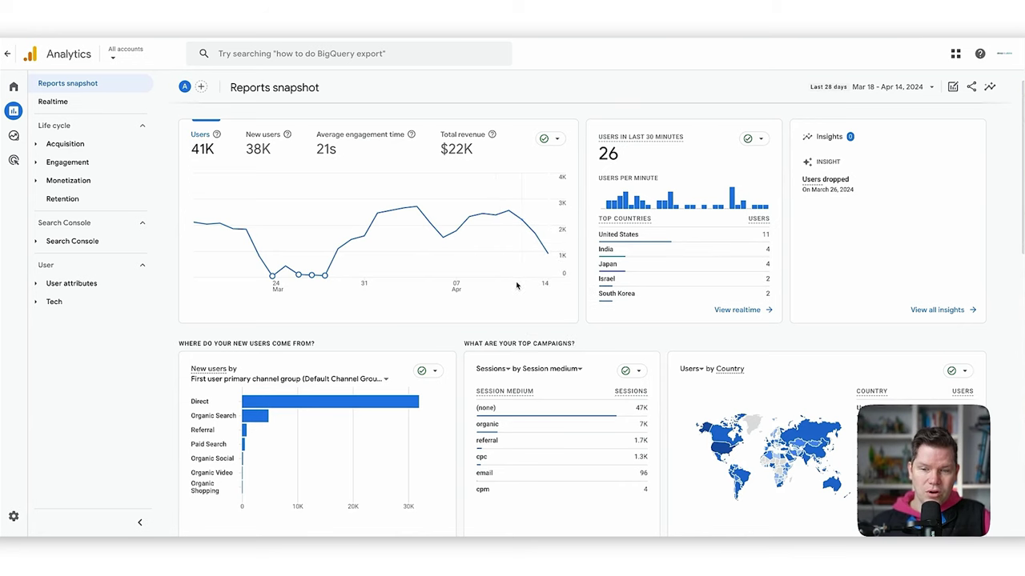
scroll(391, 315, "down", 1)
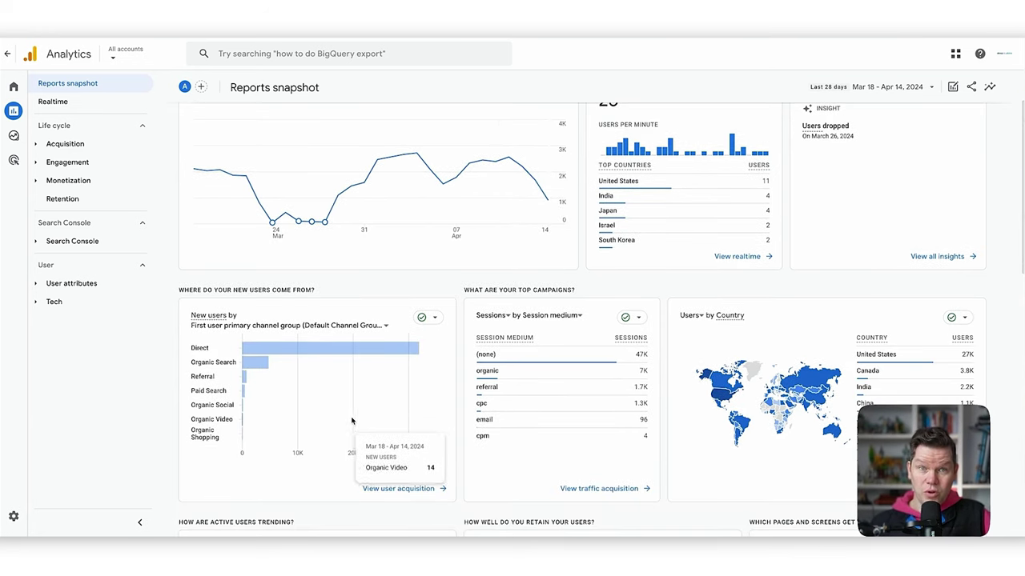
scroll(460, 400, "down", 3)
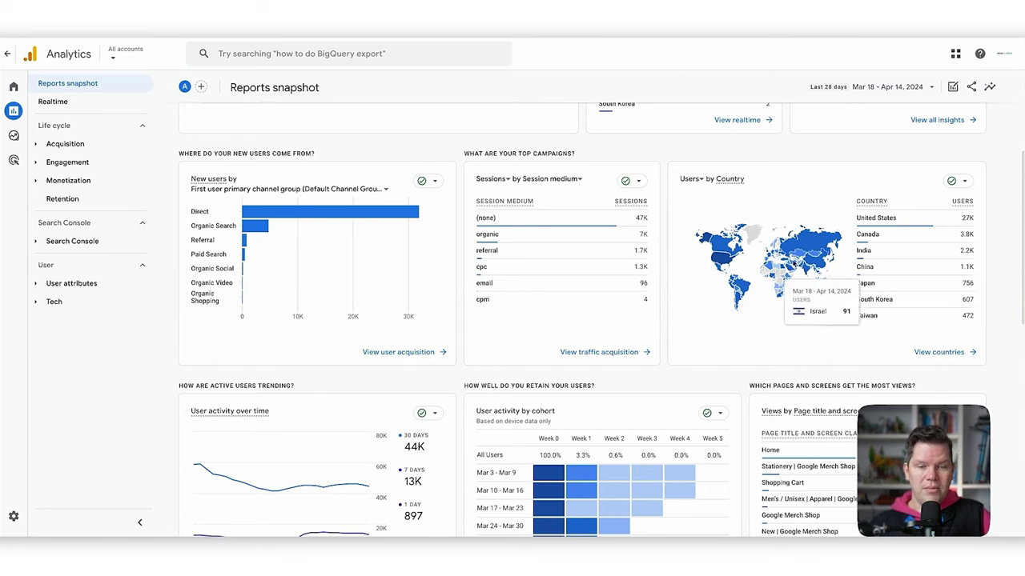
scroll(600, 197, "down", 3)
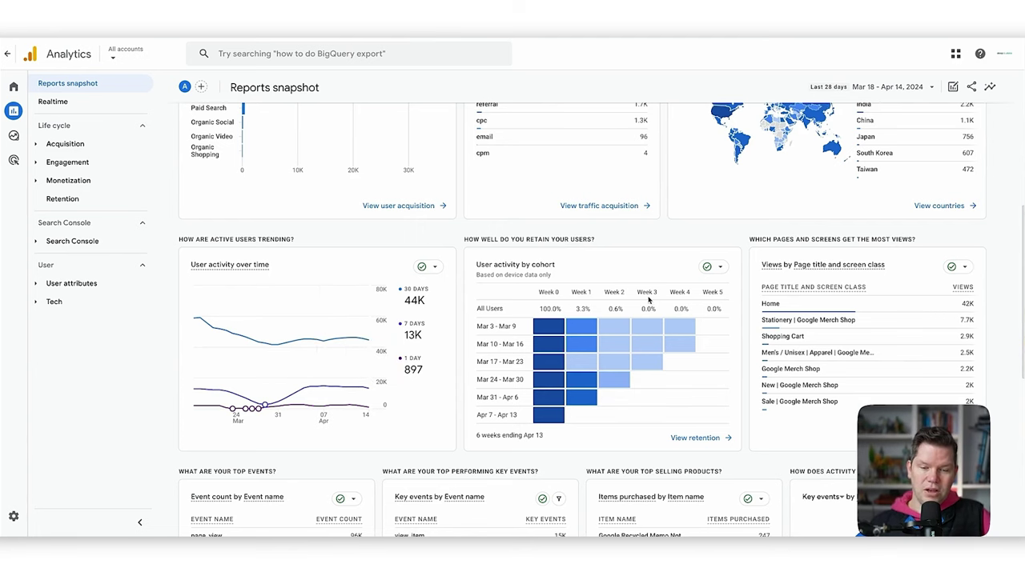
scroll(637, 293, "up", 5)
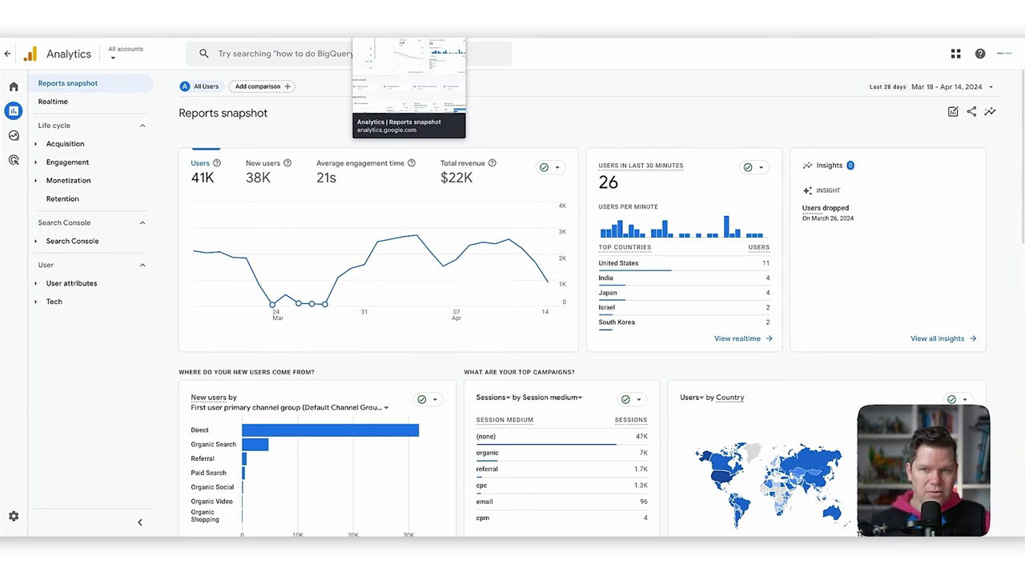
left_click(409, 24)
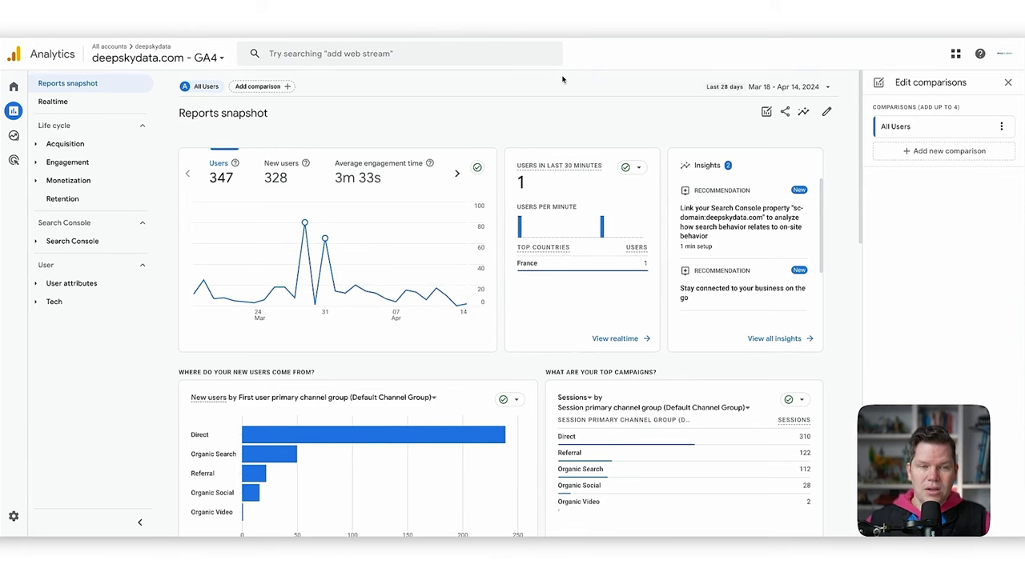
left_click(598, 116)
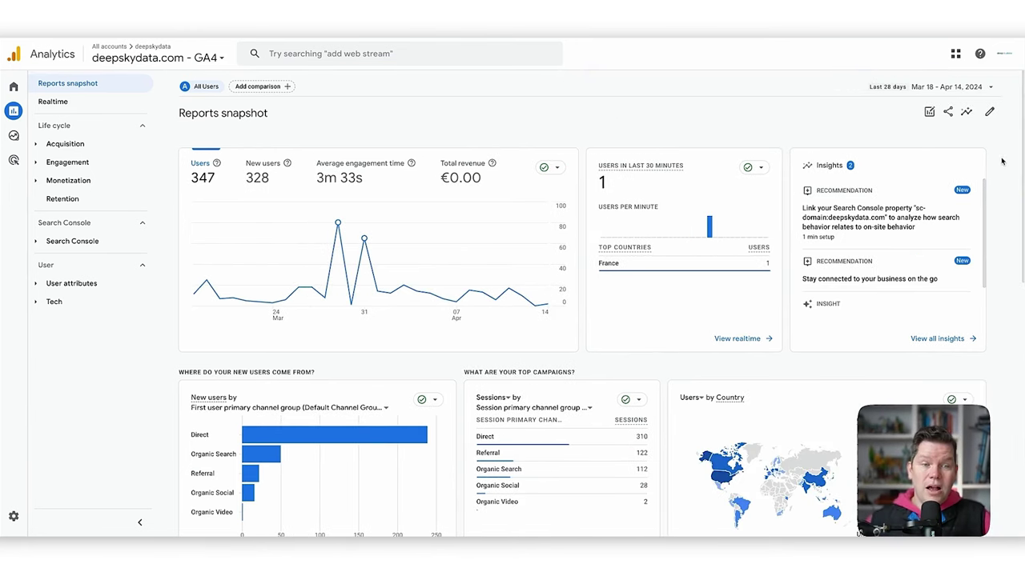
- Drop the Realtime and Insights cards from the Reports snapshot layout
left_click(987, 113)
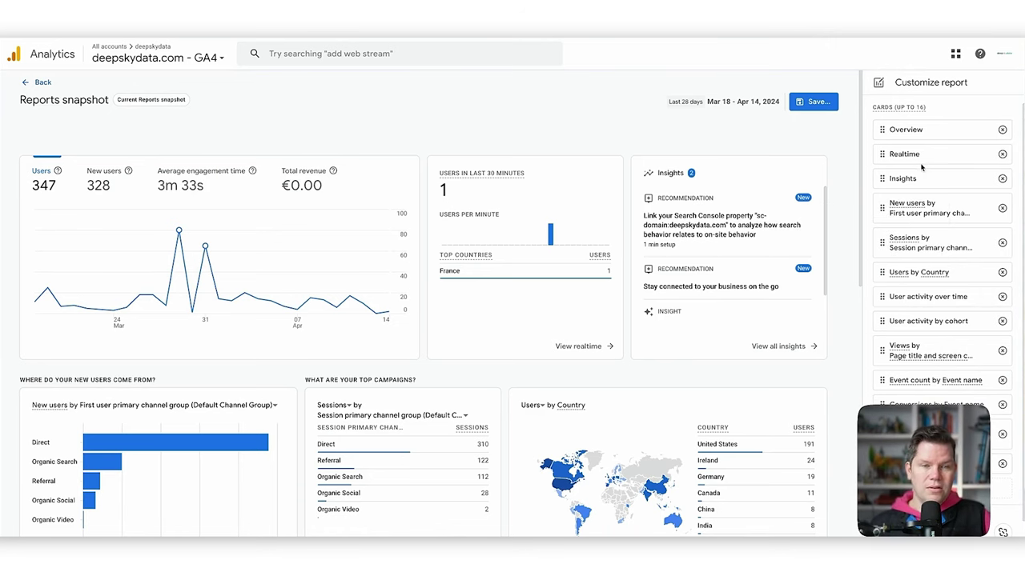
left_click(1001, 154)
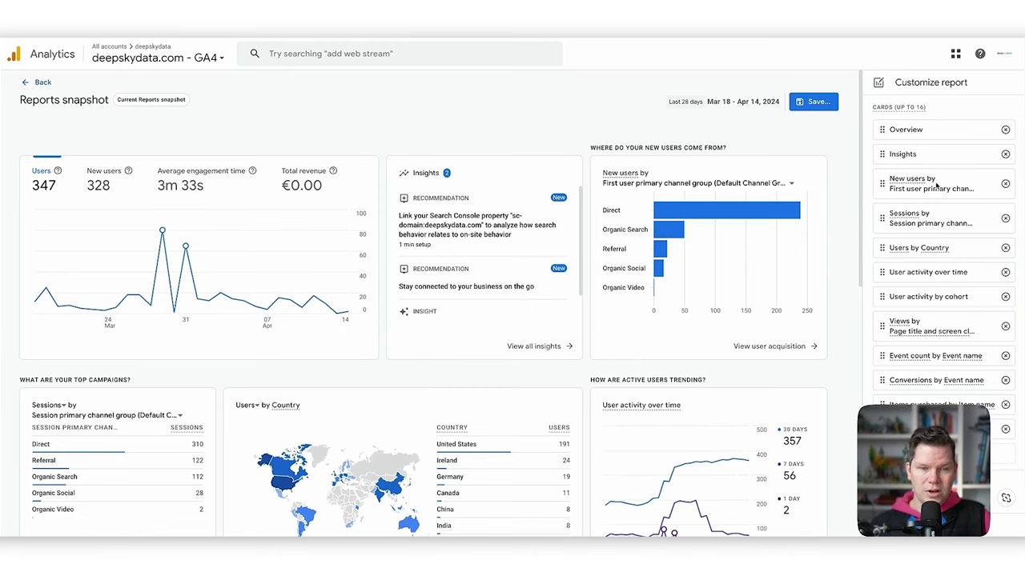
left_click(1004, 154)
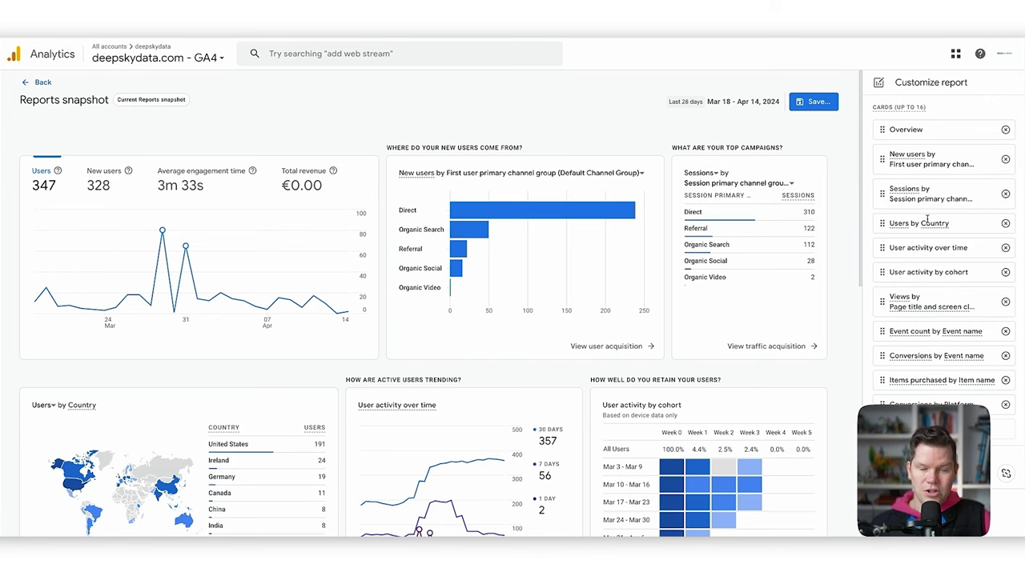
mouse_move(927, 220)
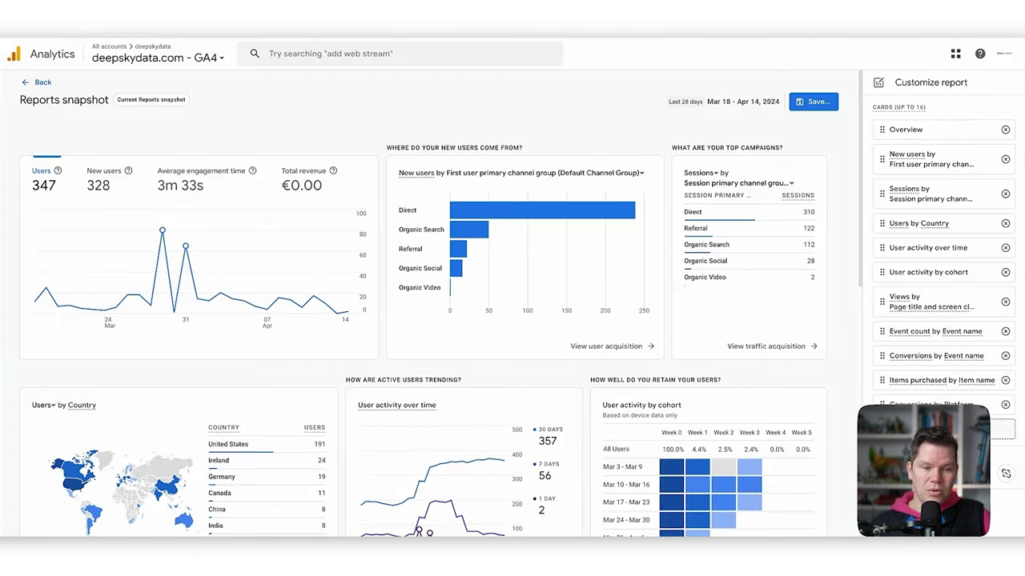
- Add the 'Total revenue, +2' scorecard, found by searching 'ecom' under Other Cards
left_click(1000, 430)
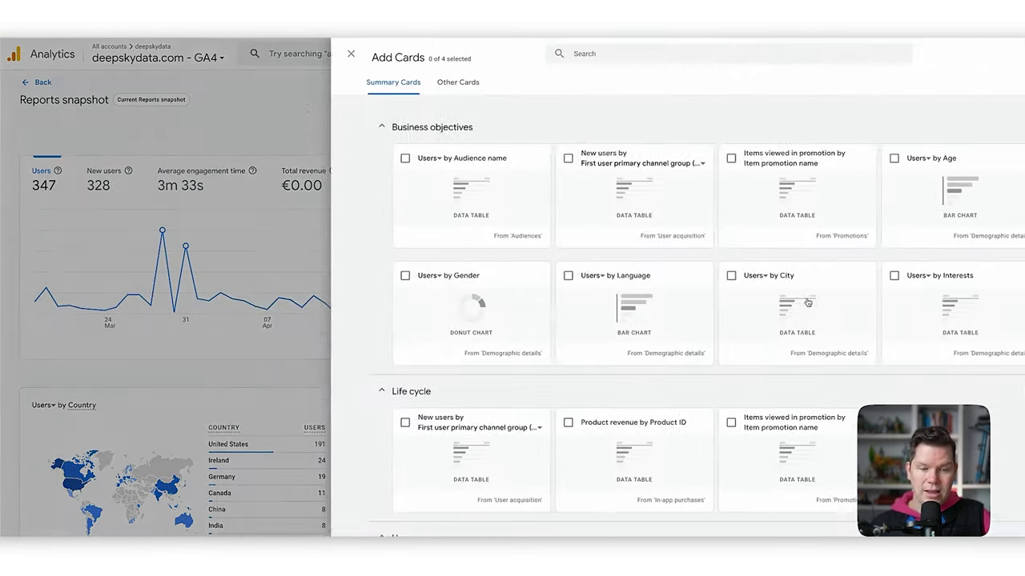
scroll(513, 254, "down", 5)
scroll(514, 254, "down", 2)
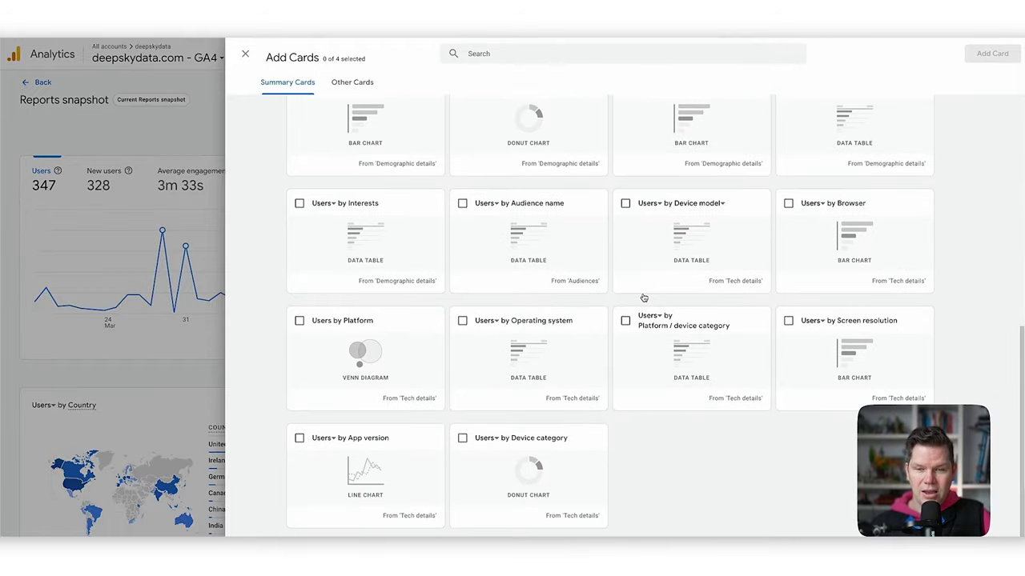
scroll(643, 297, "up", 10)
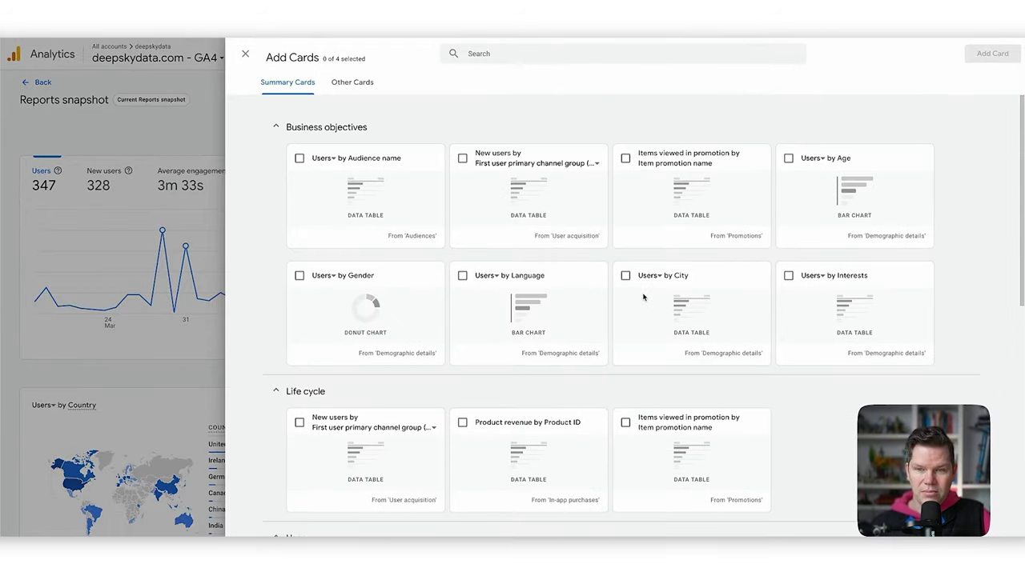
left_click(367, 88)
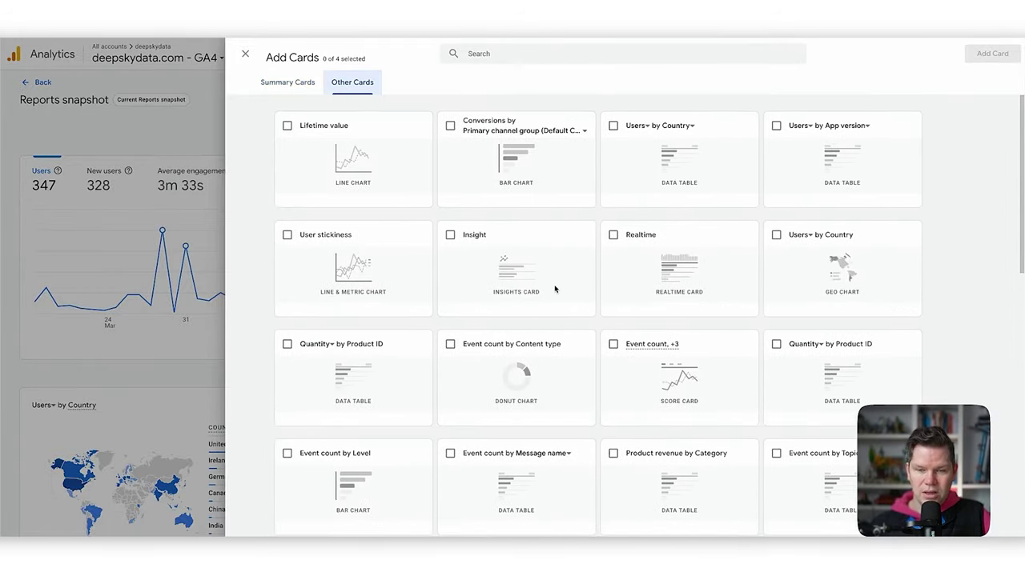
scroll(554, 289, "down", 10)
type("ecom")
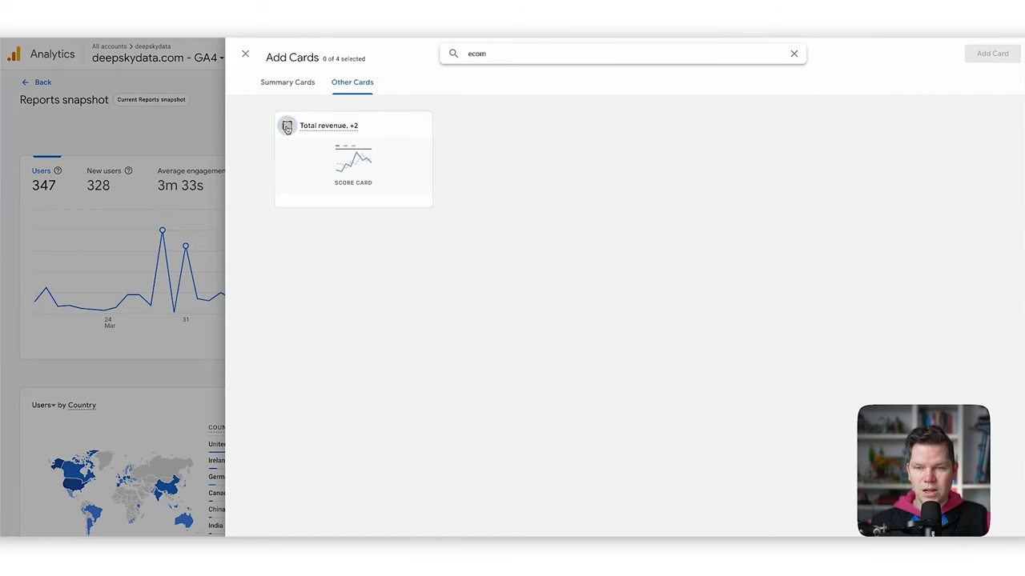
left_click(286, 127)
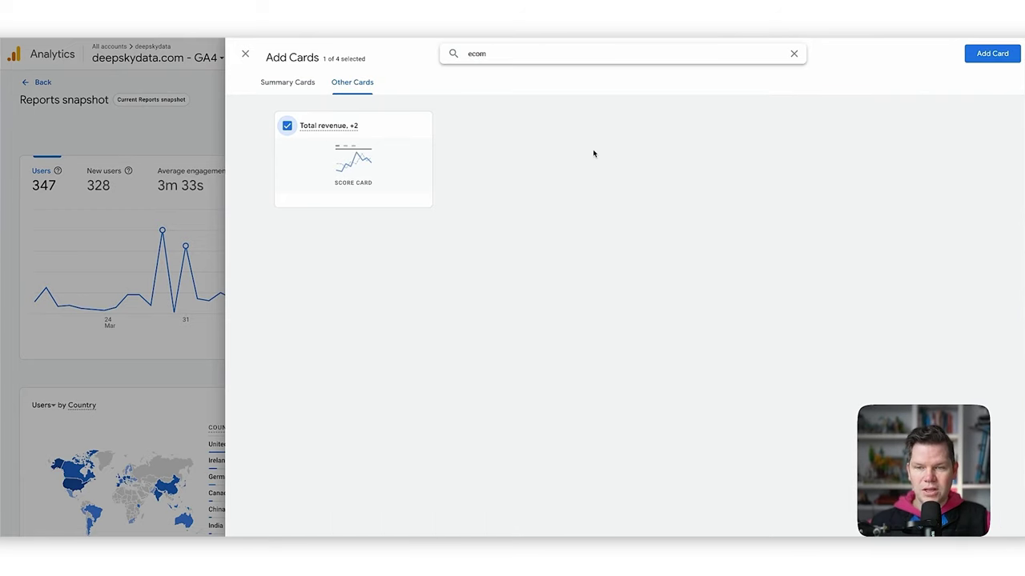
left_click(992, 54)
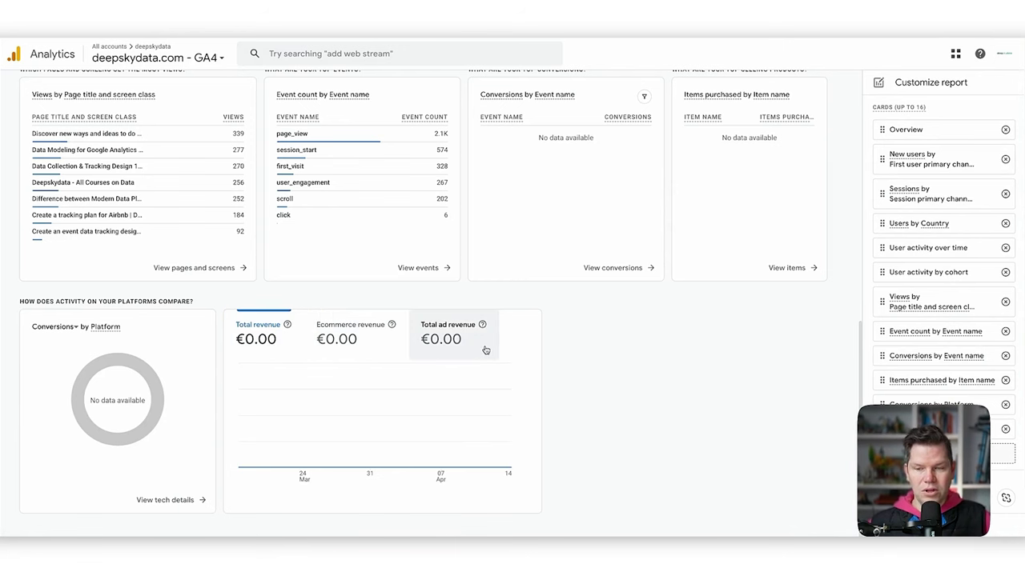
left_click(993, 454)
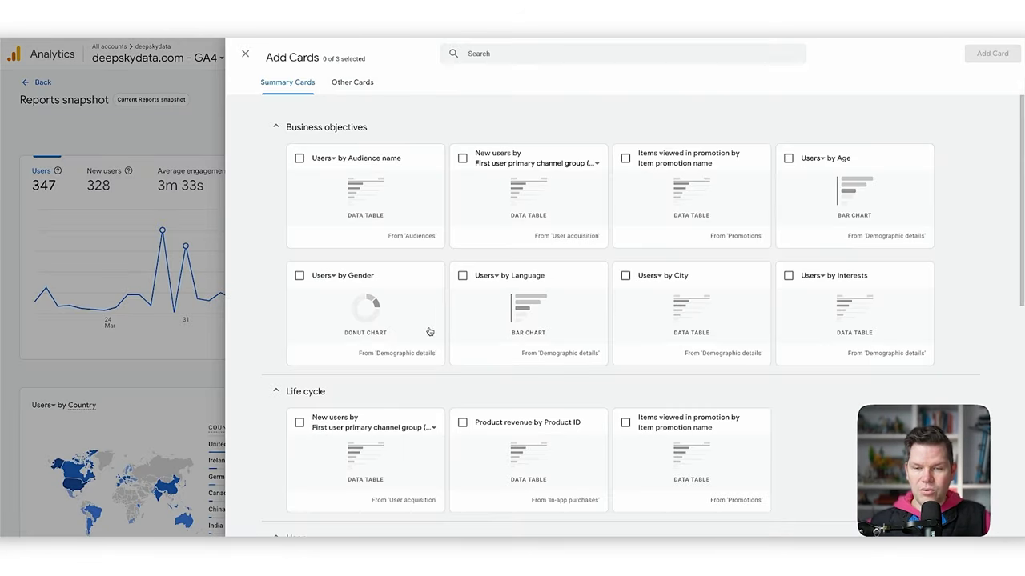
key("Escape")
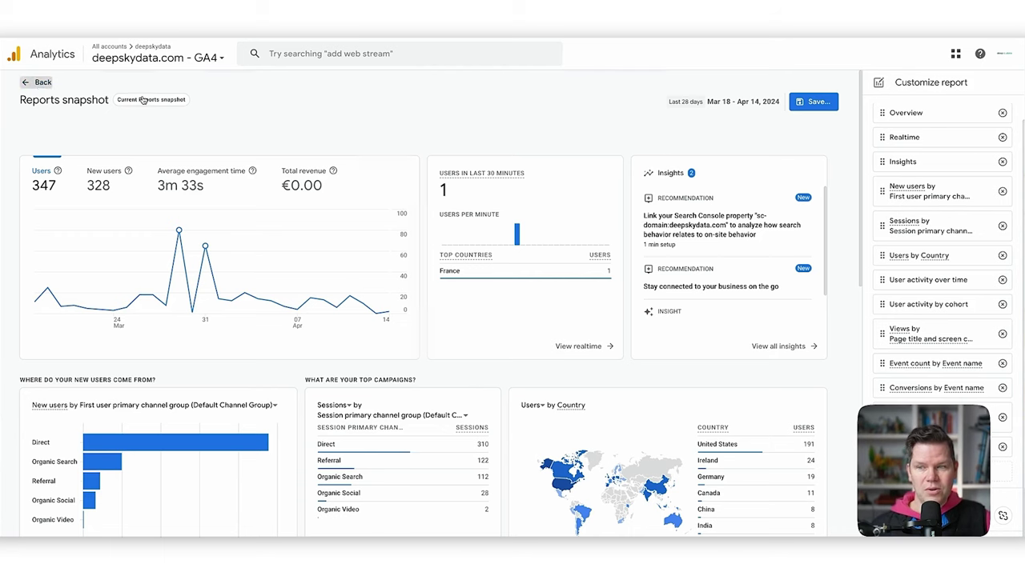
- Leave the snapshot editor and open Acquisition > Traffic acquisition
left_click(32, 83)
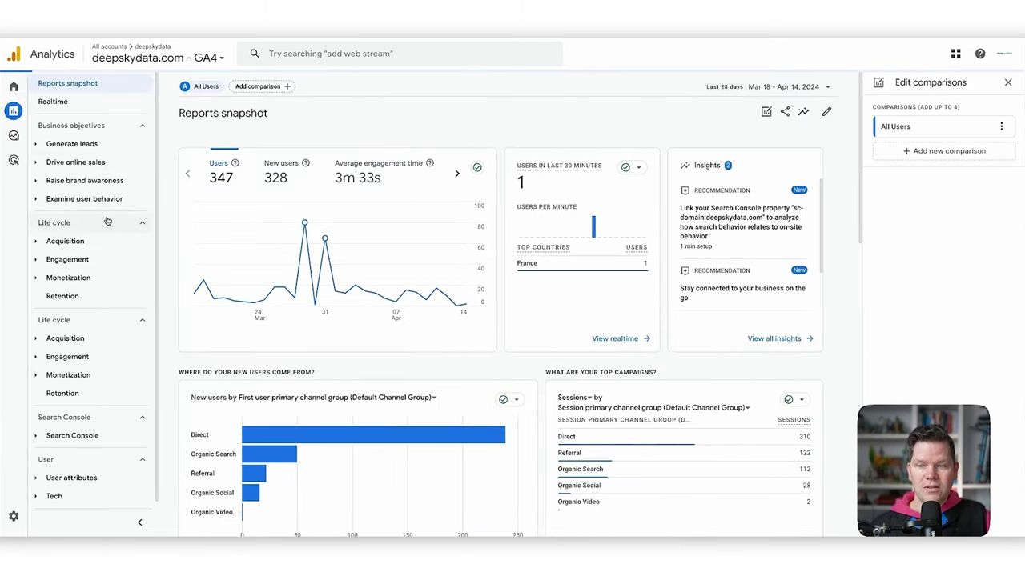
left_click(37, 243)
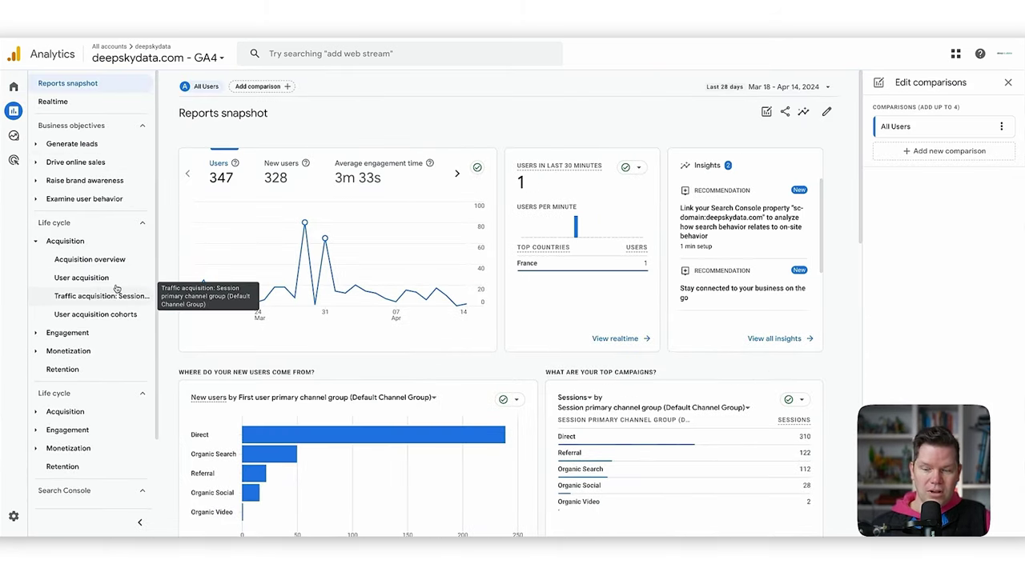
left_click(91, 297)
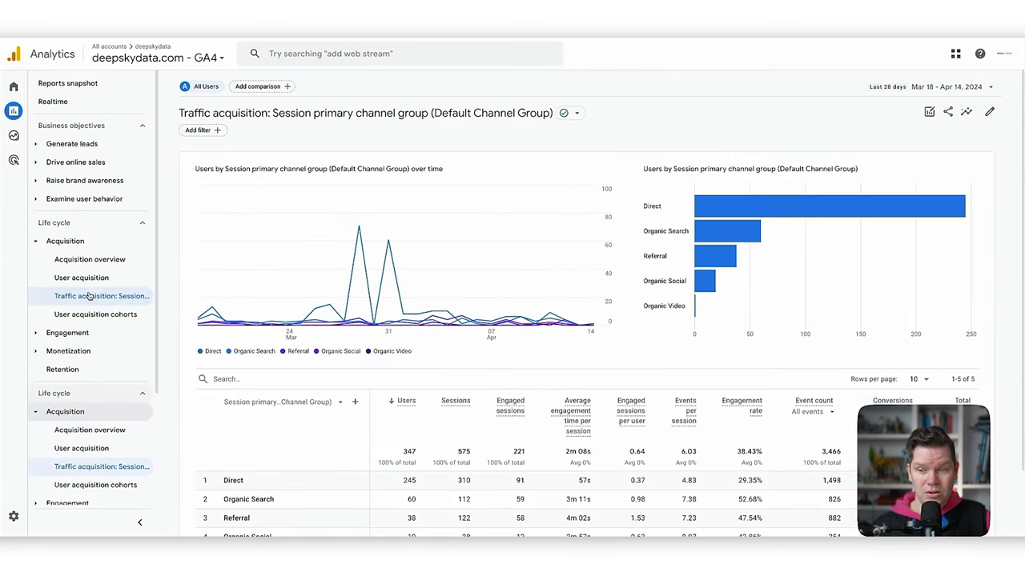
- Start a new summary card in the Traffic acquisition report's customization
scroll(659, 258, "down", 1)
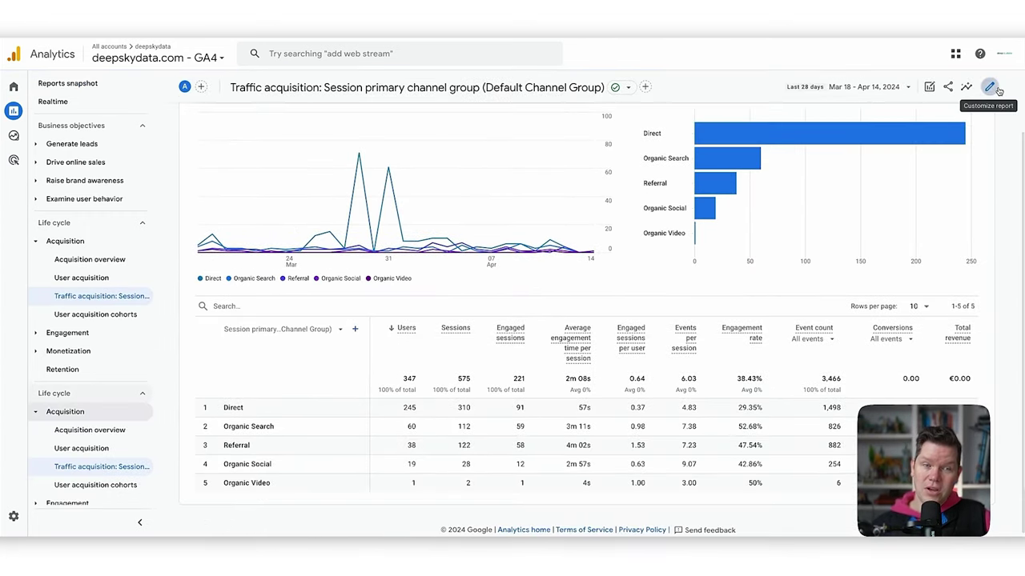
left_click(996, 88)
left_click(915, 373)
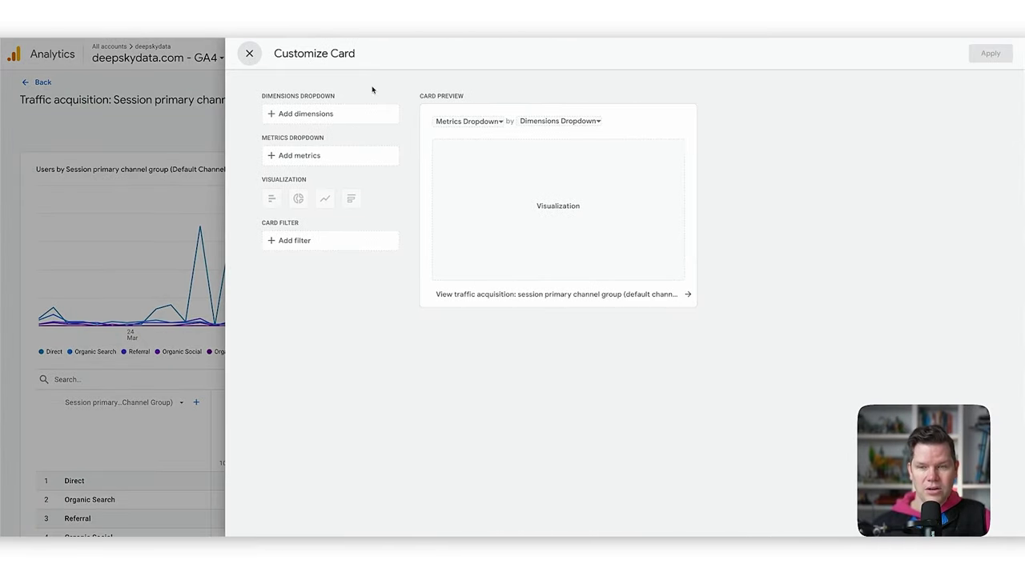
- Look through the card's dimension and metric lists, then discard the new card
left_click(321, 112)
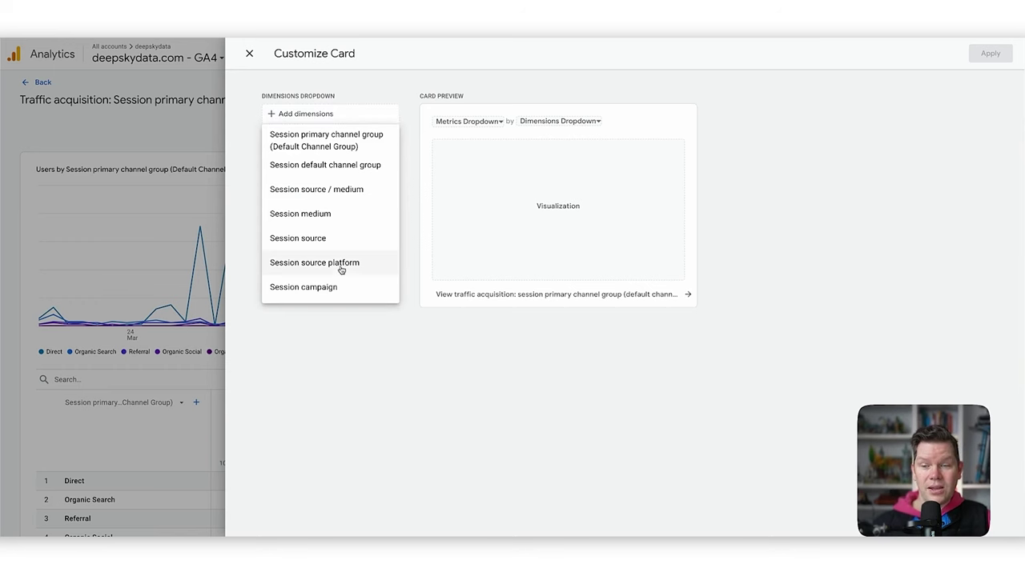
left_click(414, 381)
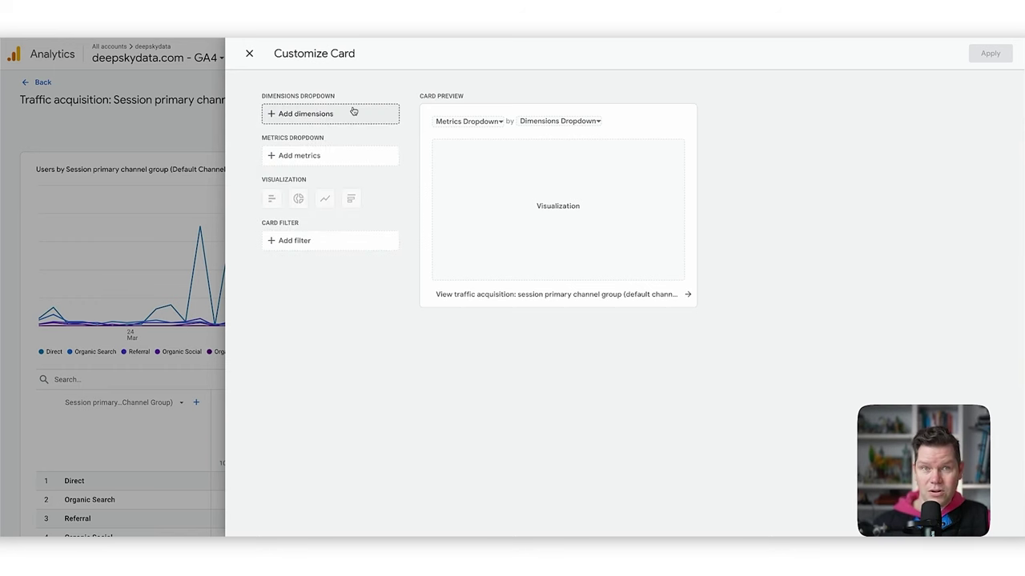
left_click(332, 158)
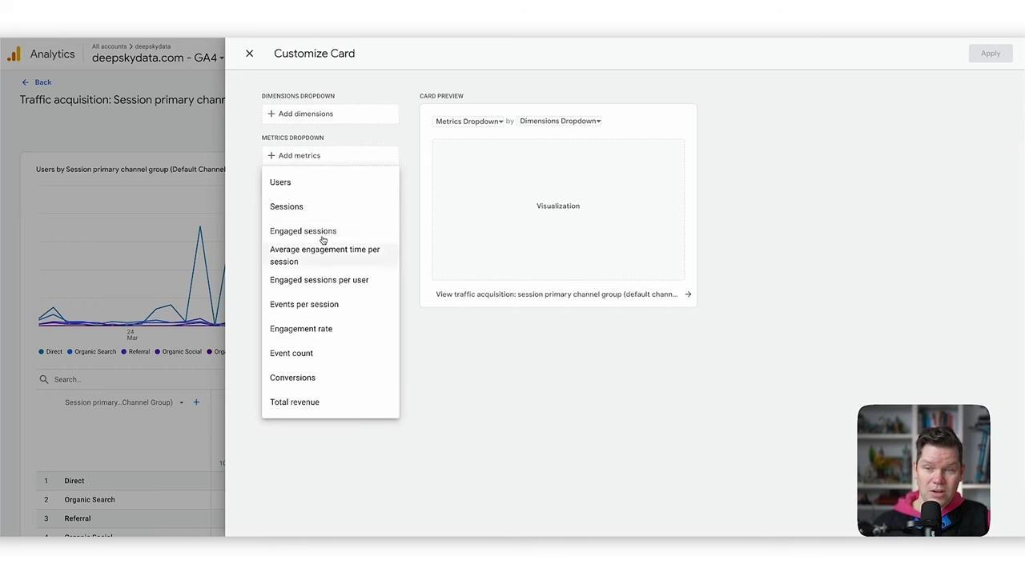
left_click(461, 424)
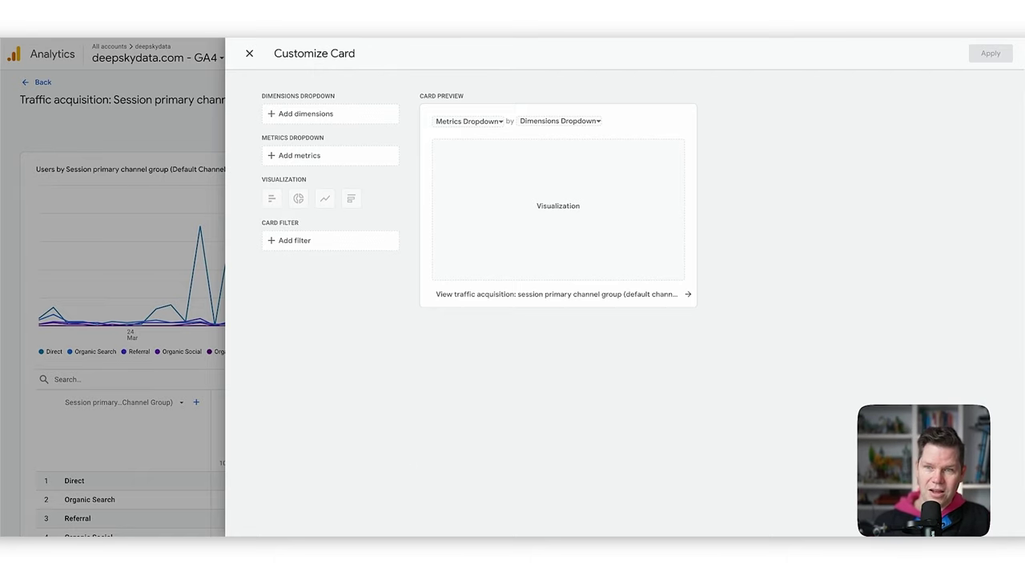
left_click(250, 53)
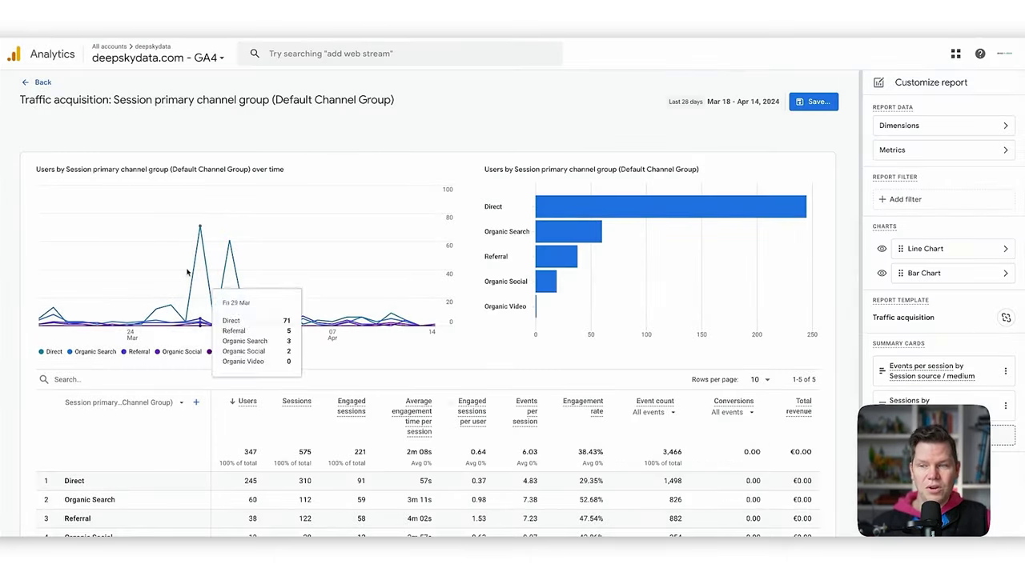
- Return to the Reports snapshot and scroll to review the new revenue card
left_click(36, 83)
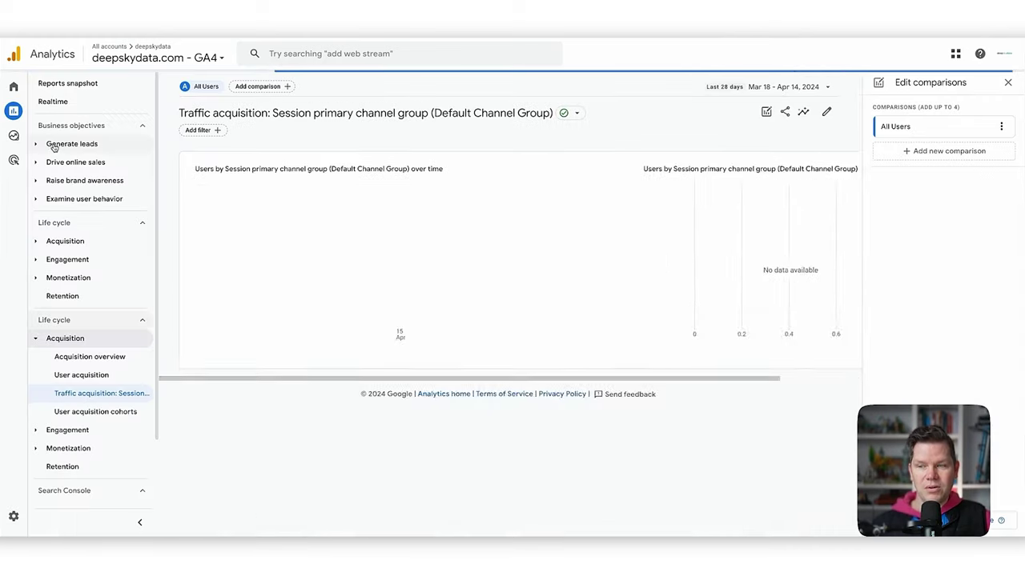
left_click(44, 83)
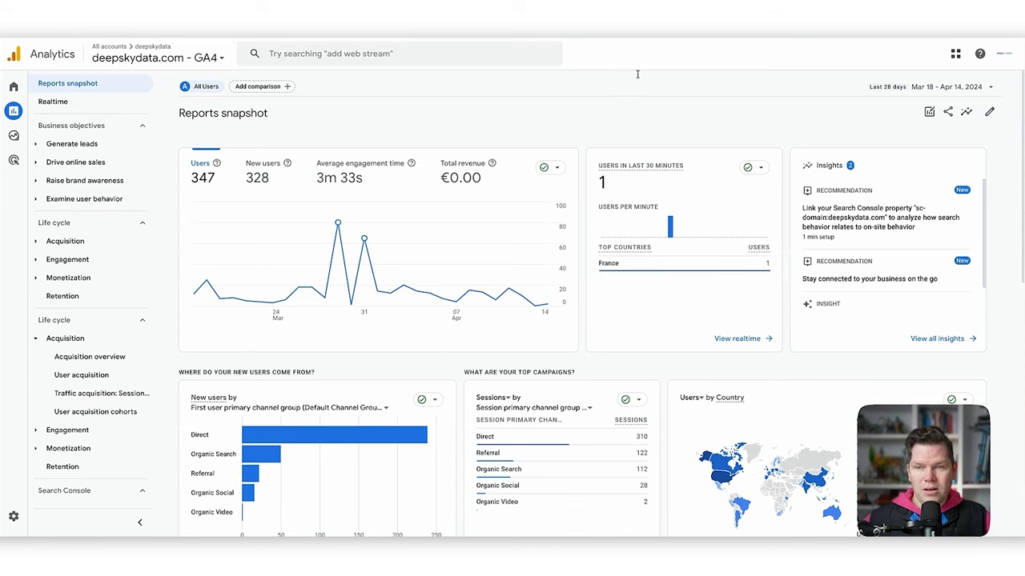
scroll(726, 274, "down", 5)
scroll(720, 264, "up", 5)
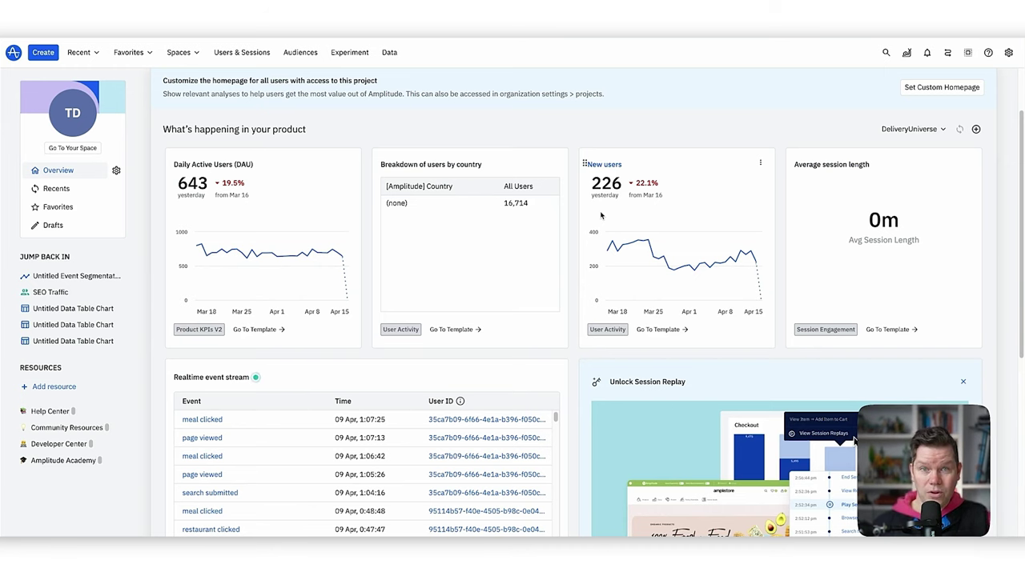
- Remove the Unlock Session Replay card, then open and close the Add chart panel
left_click(963, 381)
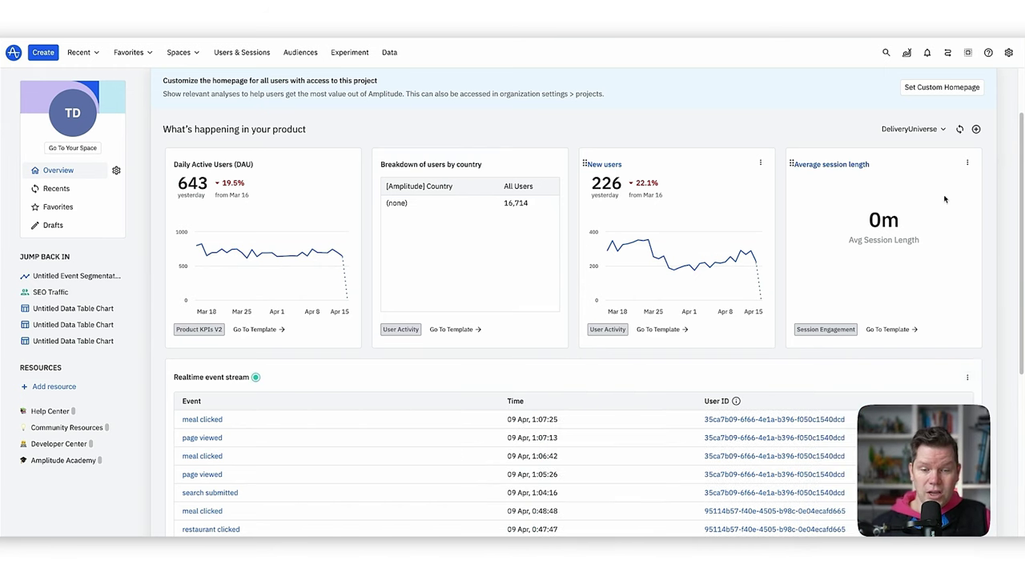
left_click(975, 129)
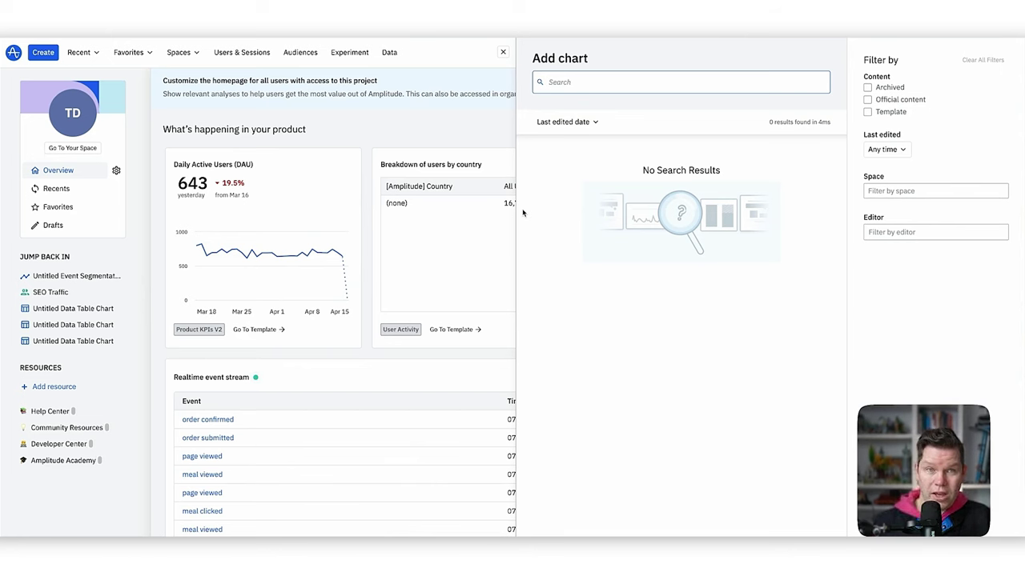
left_click(503, 52)
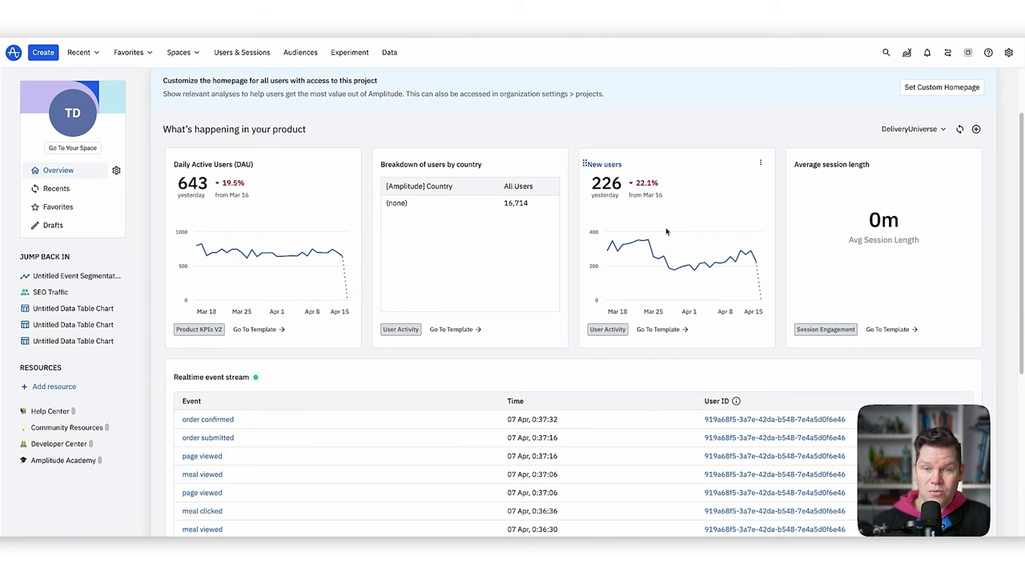
left_click(43, 52)
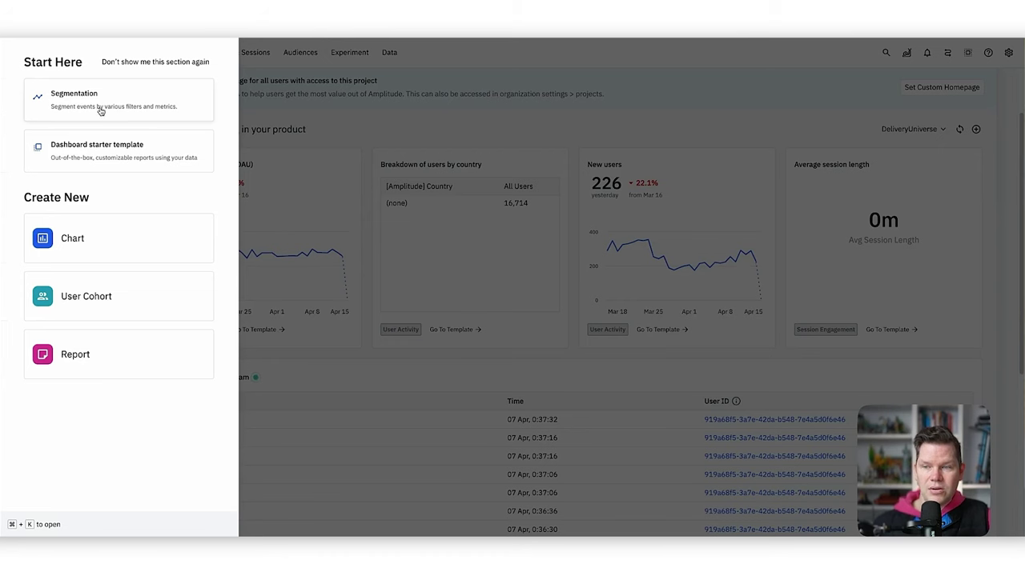
left_click(130, 244)
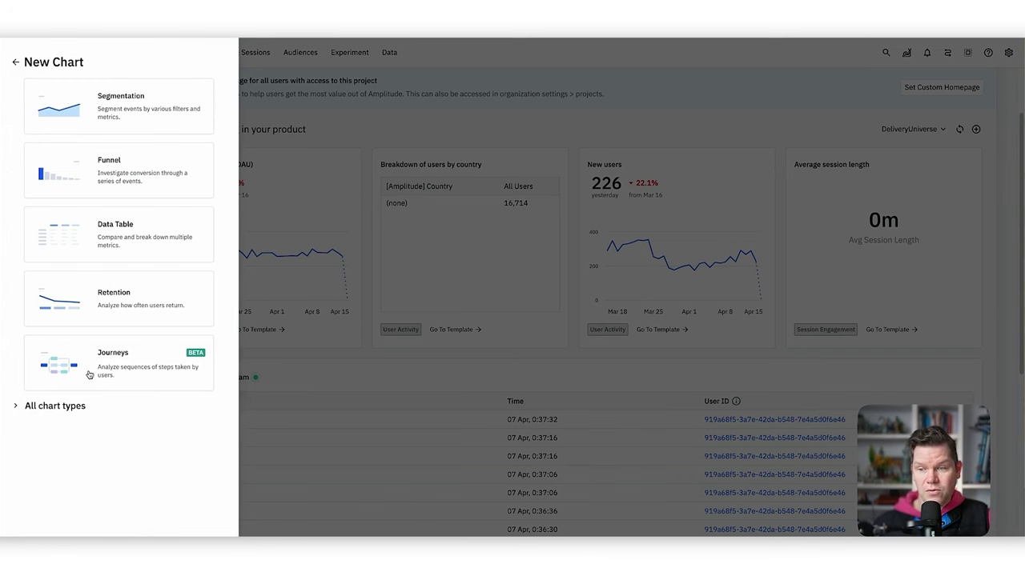
left_click(300, 130)
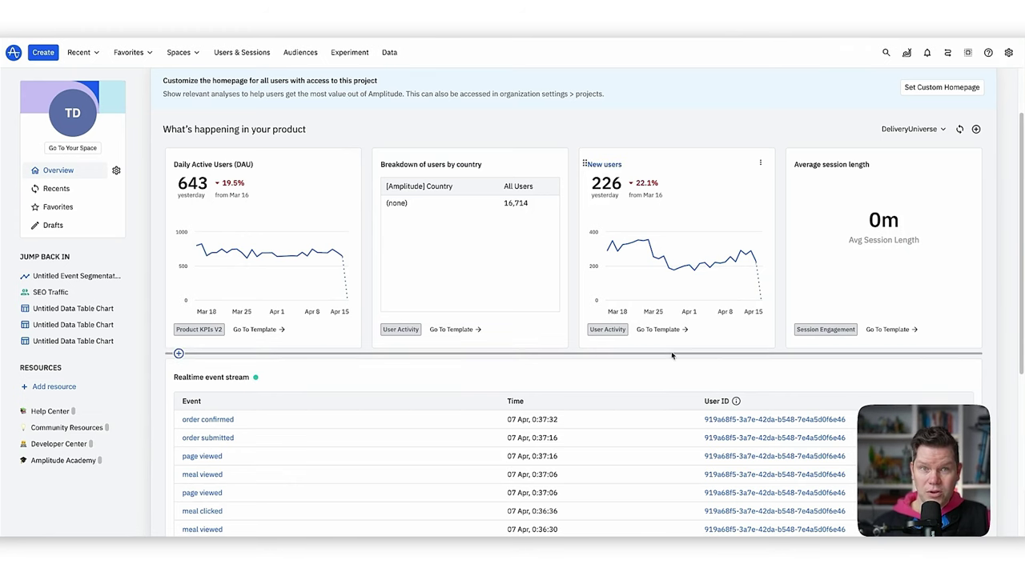
scroll(761, 308, "up", 1)
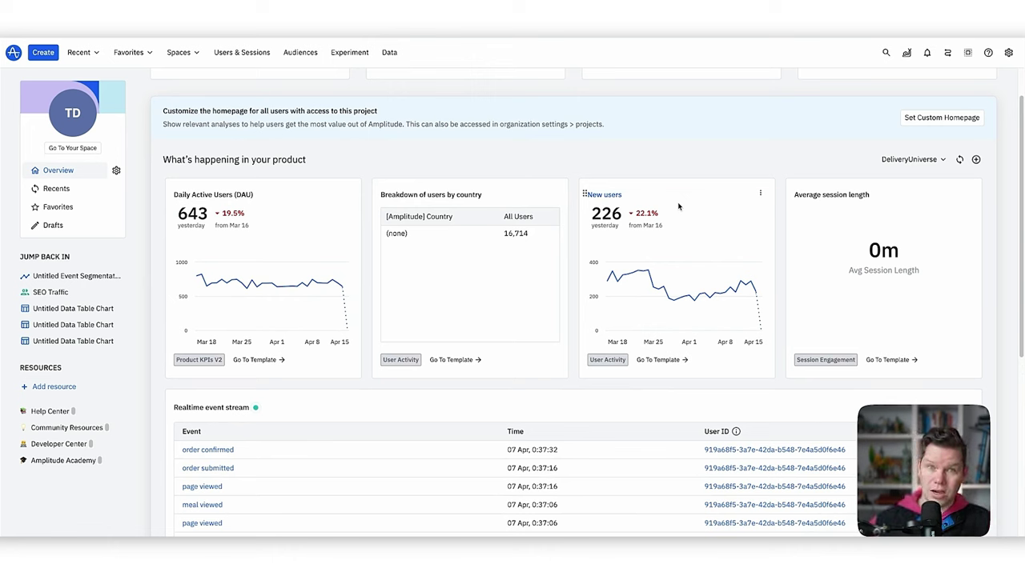
- Switch to the Web Analytics space from the Spaces menu
left_click(189, 56)
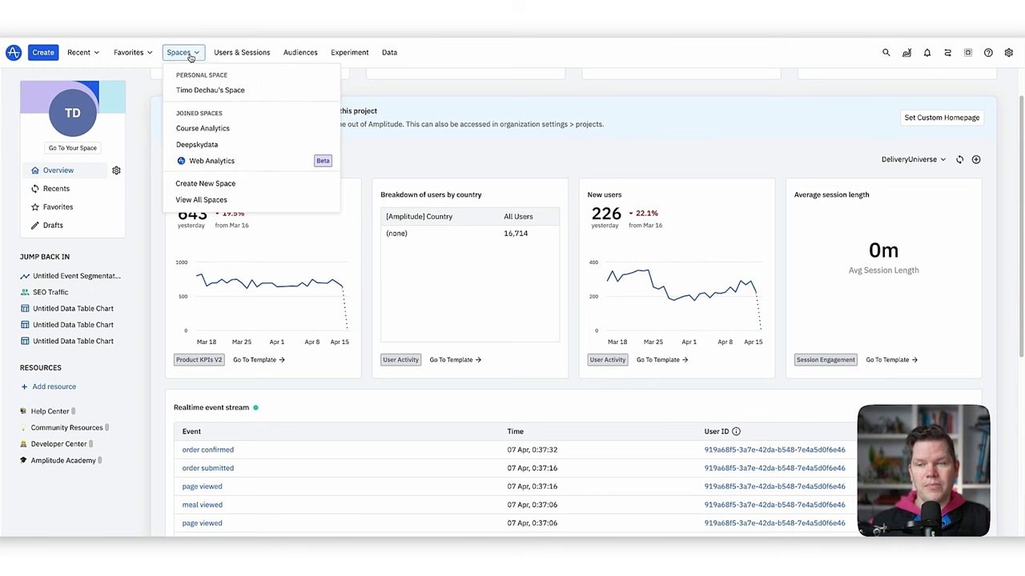
left_click(250, 170)
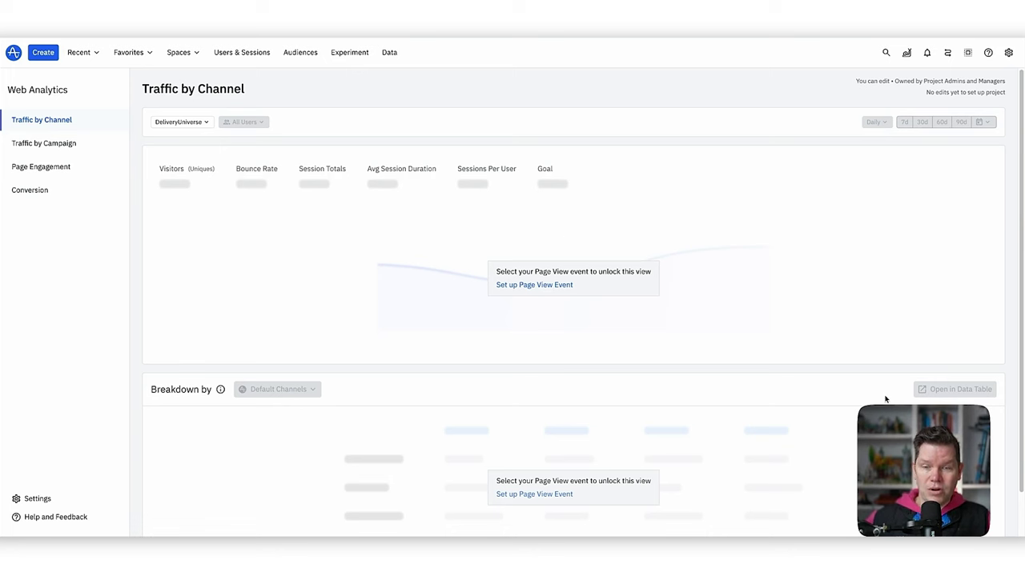
- Start the page view event setup from the empty Traffic by Channel report
left_click(554, 286)
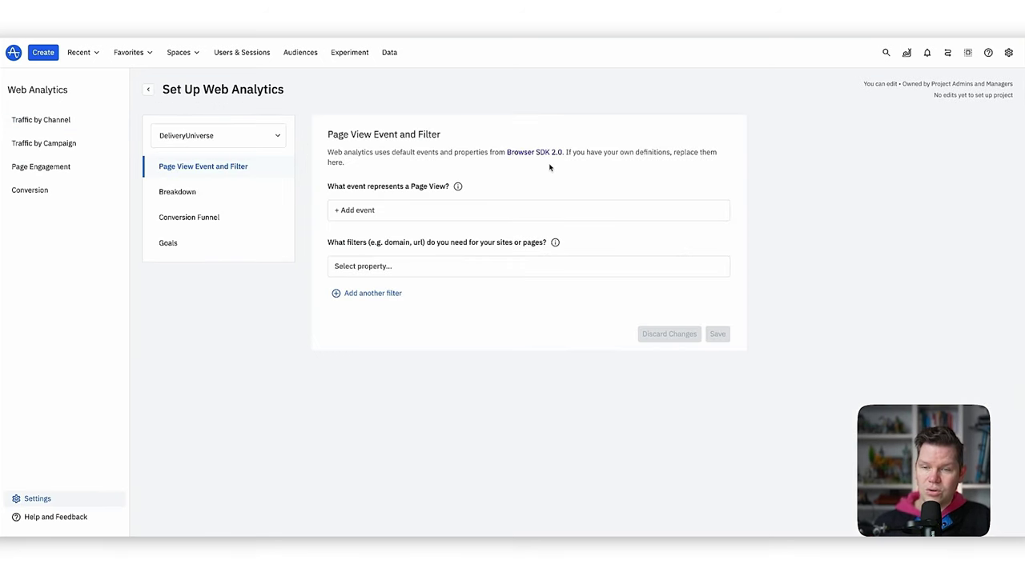
- Save 'page viewed' as the Page View event and continue to the Breakdown settings
left_click(490, 213)
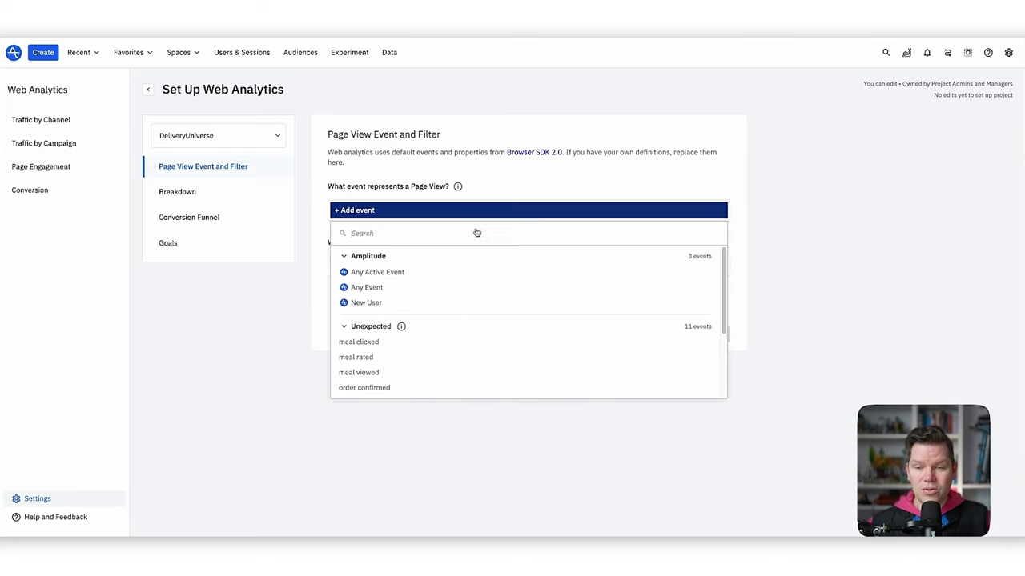
scroll(464, 349, "down", 3)
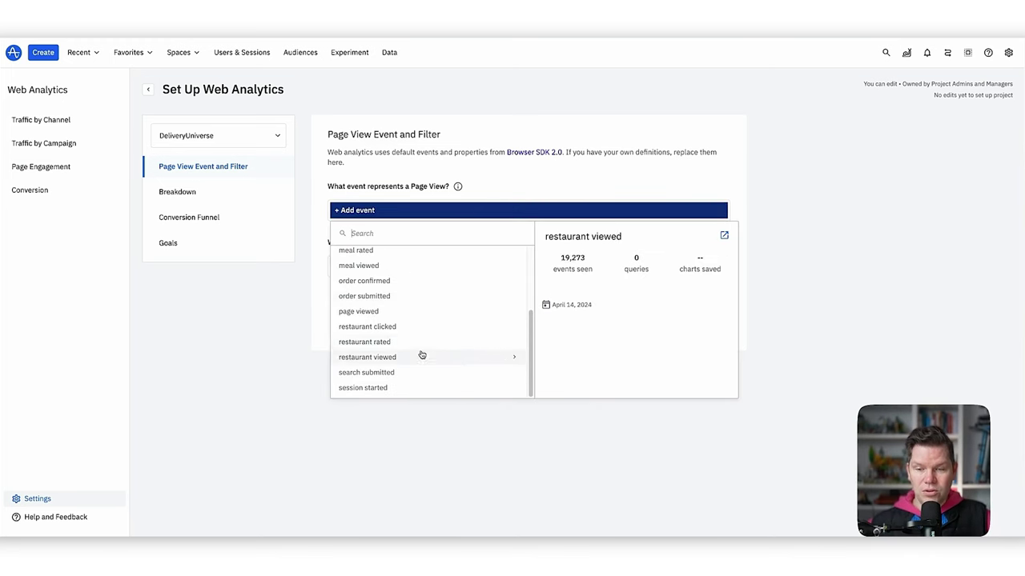
left_click(417, 310)
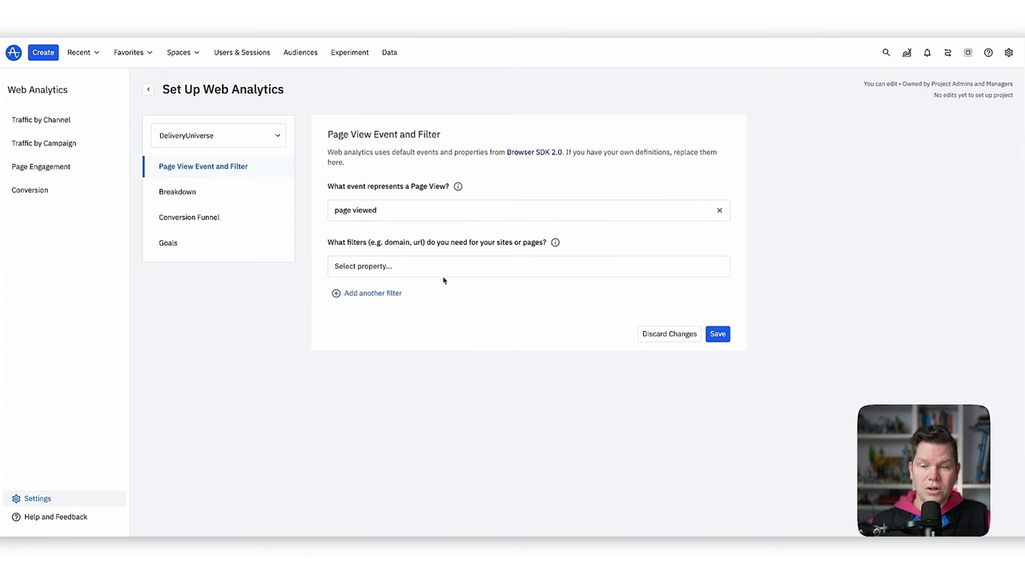
left_click(717, 334)
left_click(204, 195)
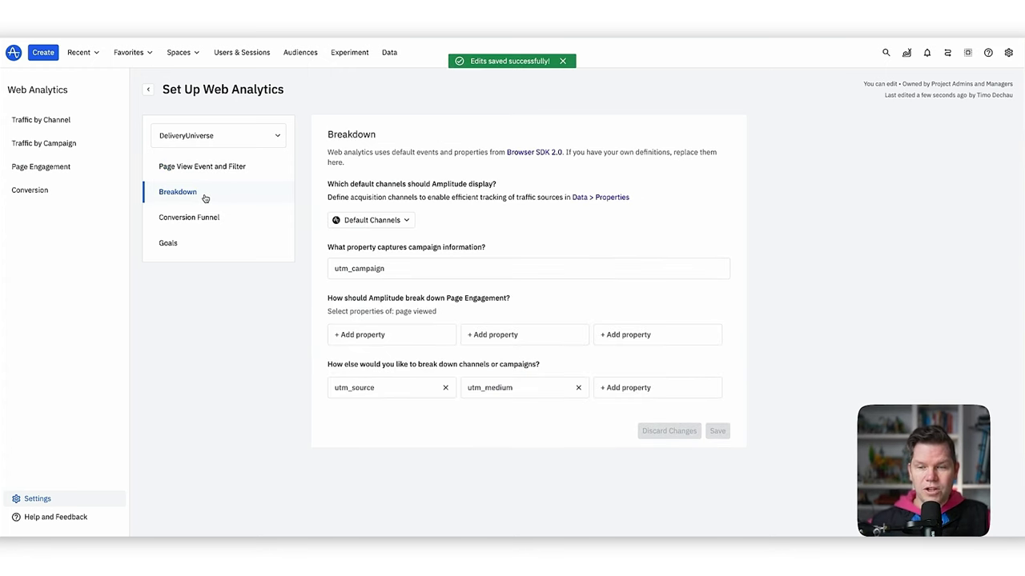
mouse_move(446, 268)
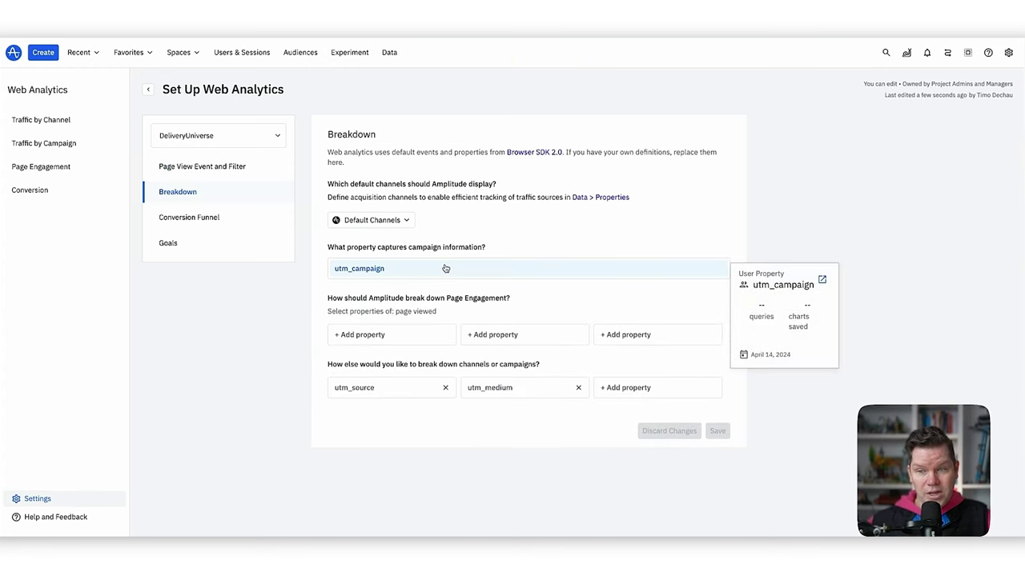
- Choose utm_campaign as the campaign information property, then continue to the Conversion Funnel step
left_click(446, 269)
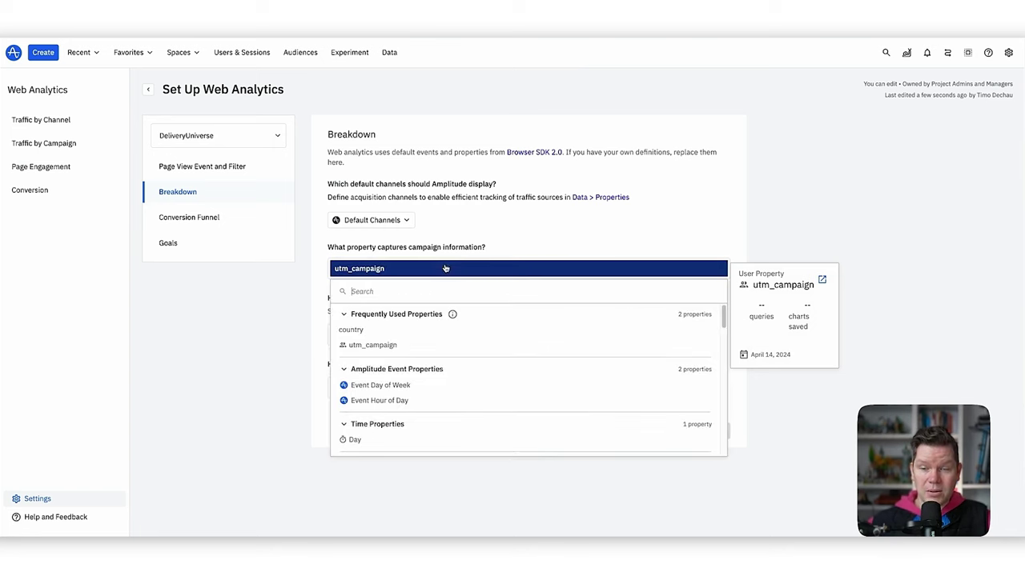
left_click(383, 349)
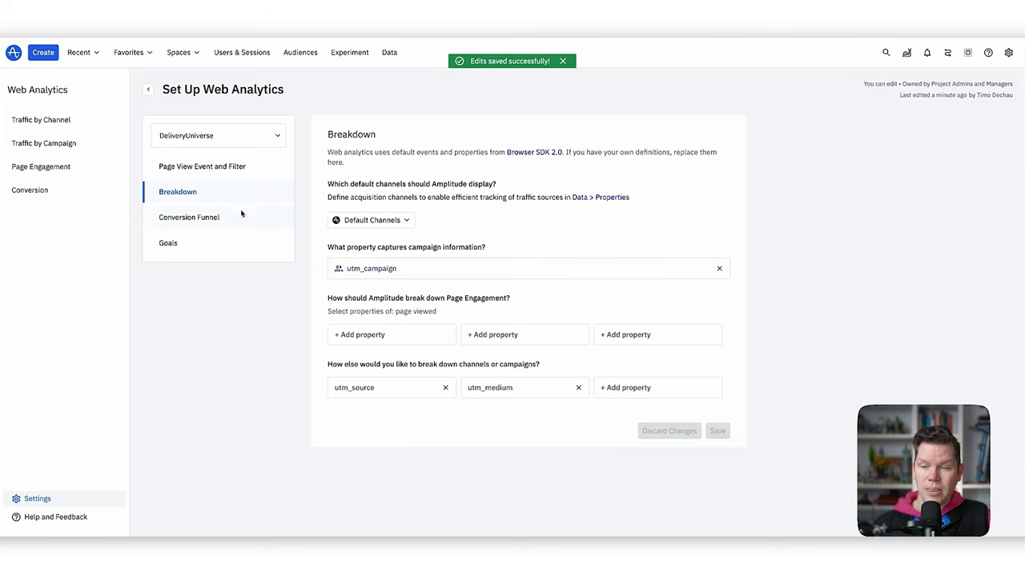
left_click(241, 213)
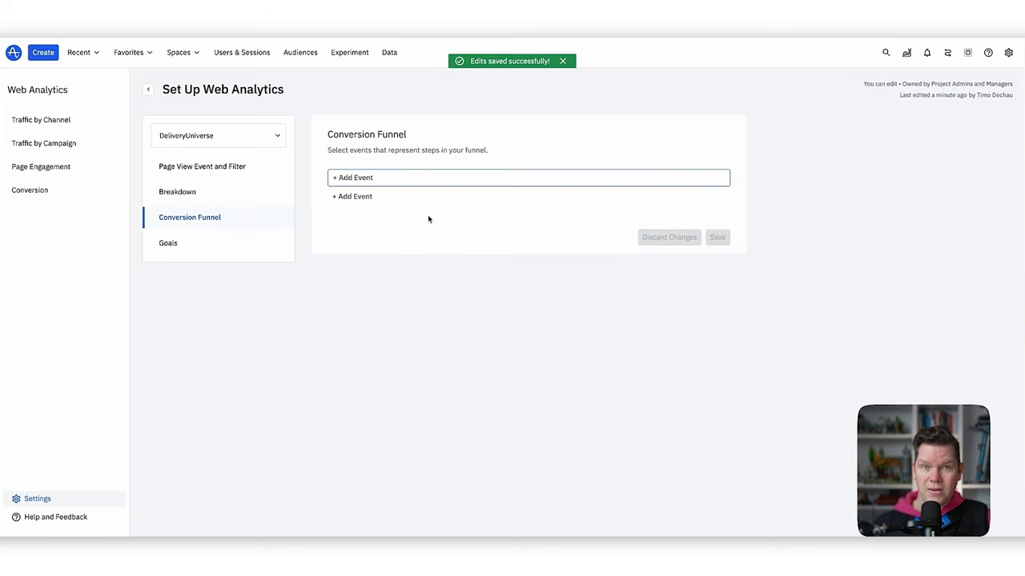
- Save a funnel of restaurant viewed, order submitted, then order confirmed
left_click(349, 178)
scroll(393, 312, "down", 3)
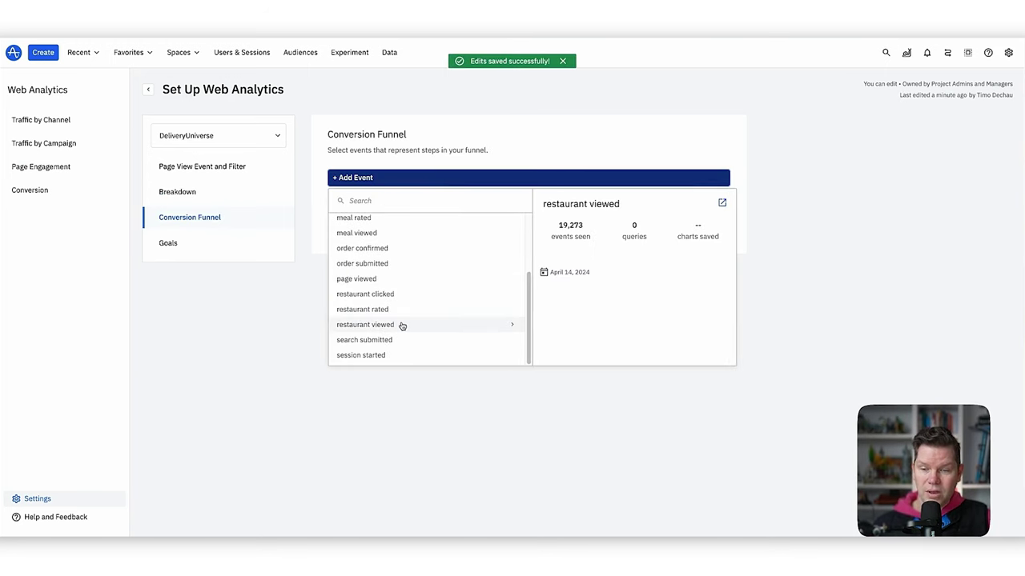
left_click(402, 326)
left_click(396, 218)
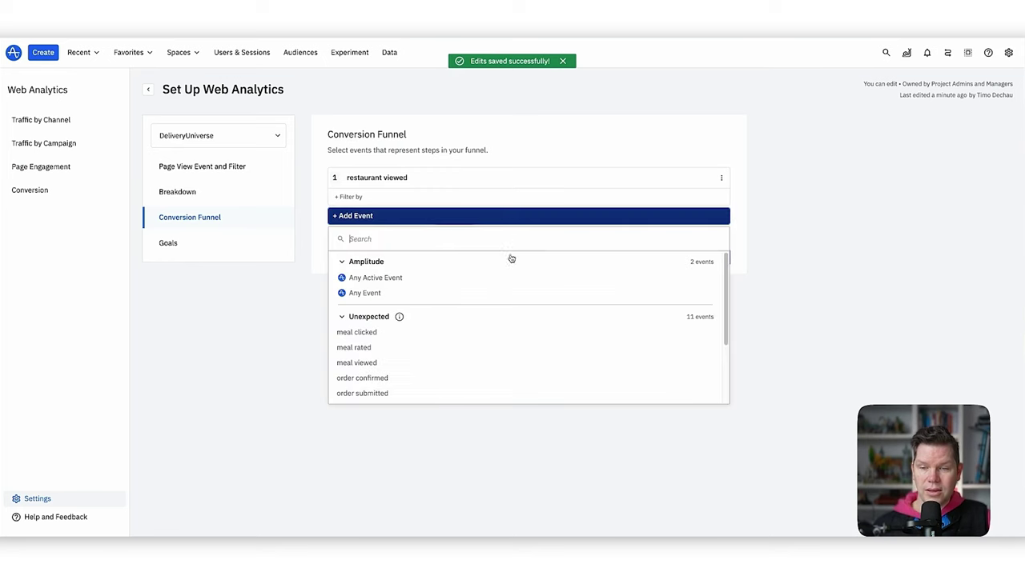
left_click(405, 393)
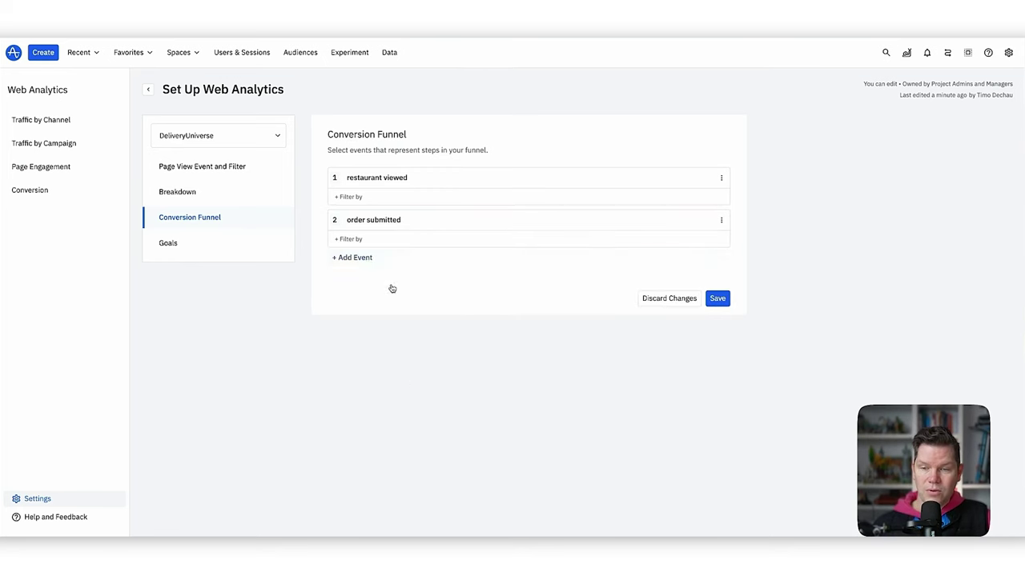
left_click(366, 258)
left_click(397, 420)
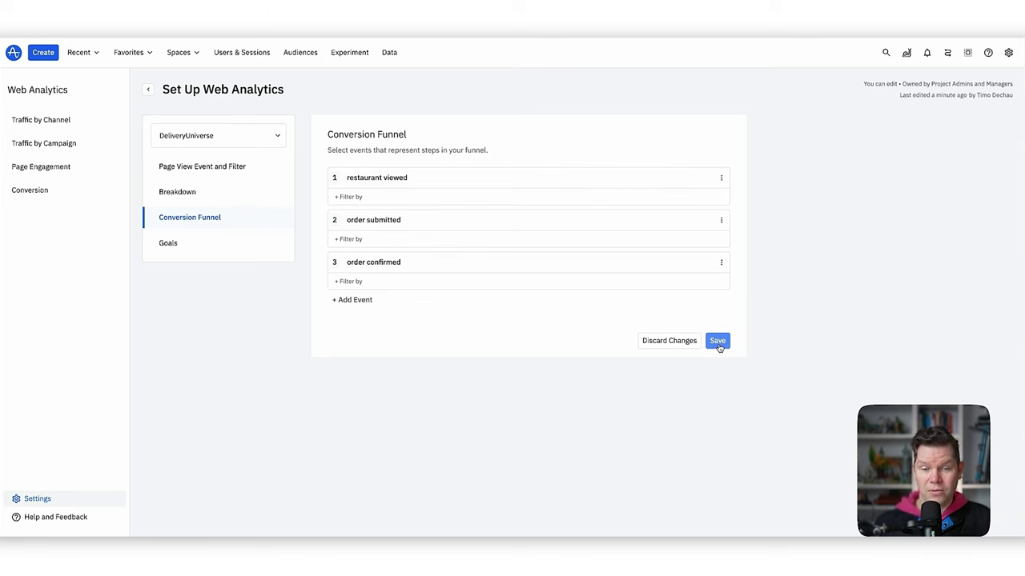
left_click(718, 342)
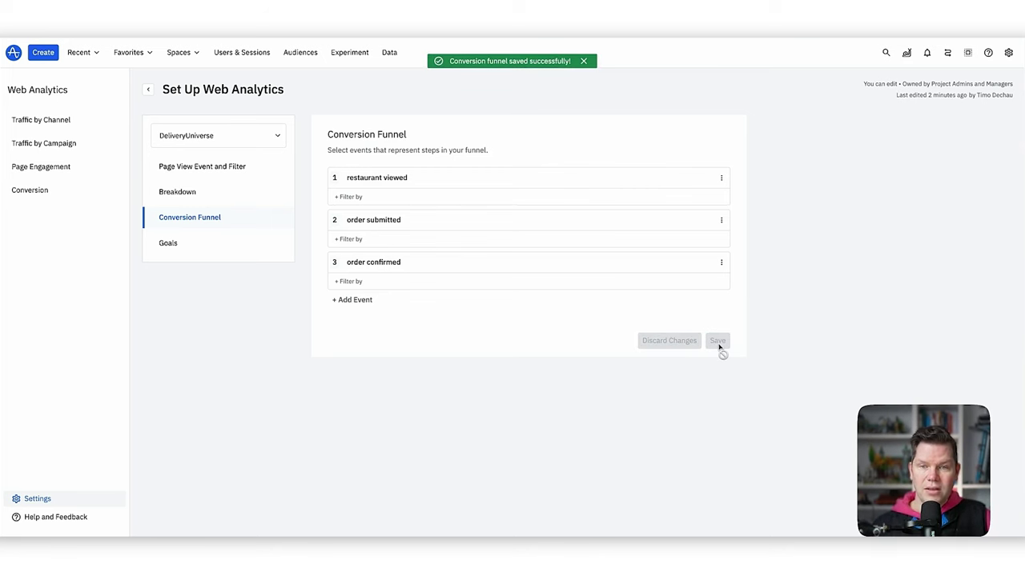
left_click(238, 251)
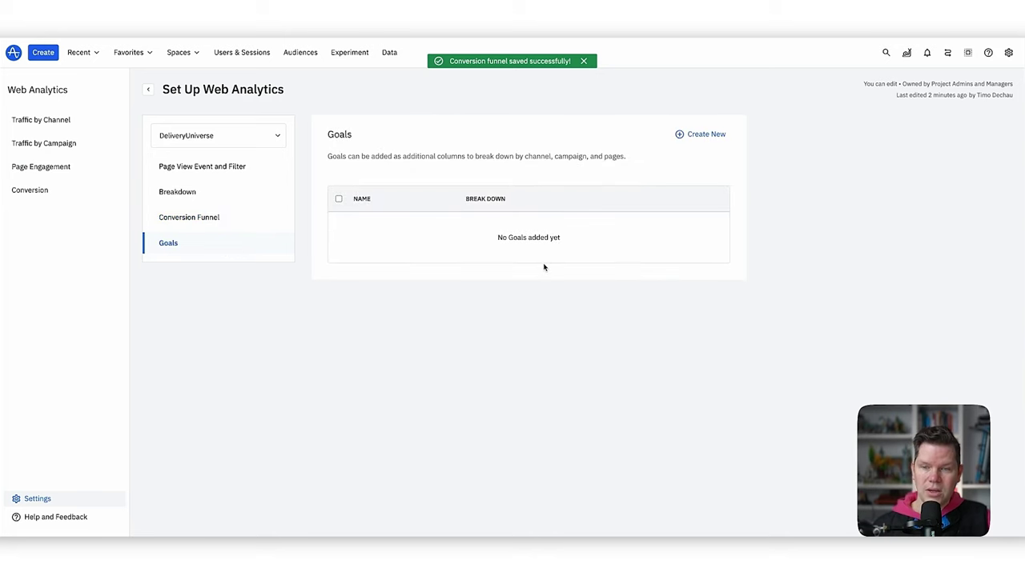
- Create and save an 'Order confirmed' goal counting Event Totals, enabled for Traffic by Campaign
left_click(702, 138)
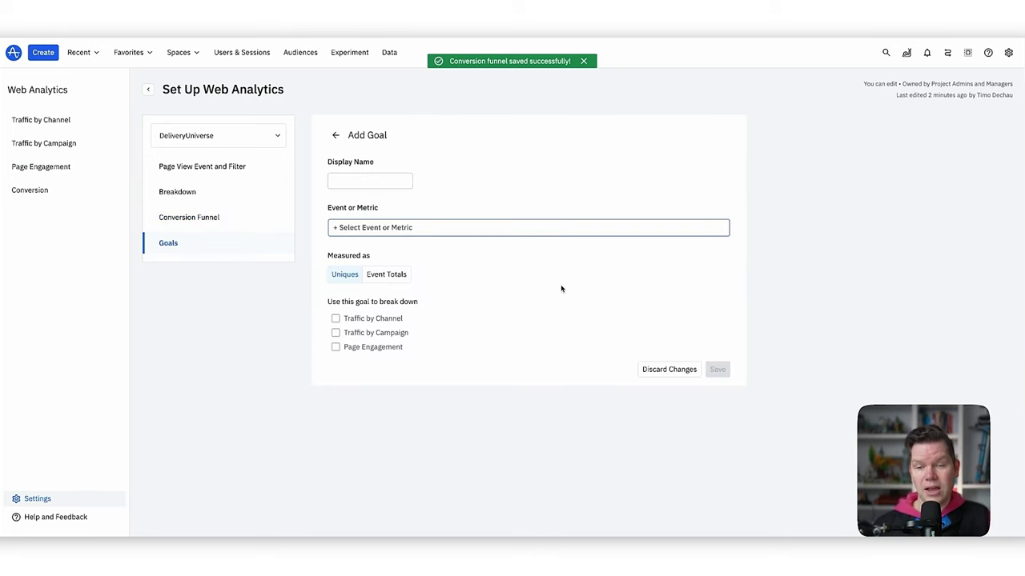
left_click(370, 186)
type("Order confir")
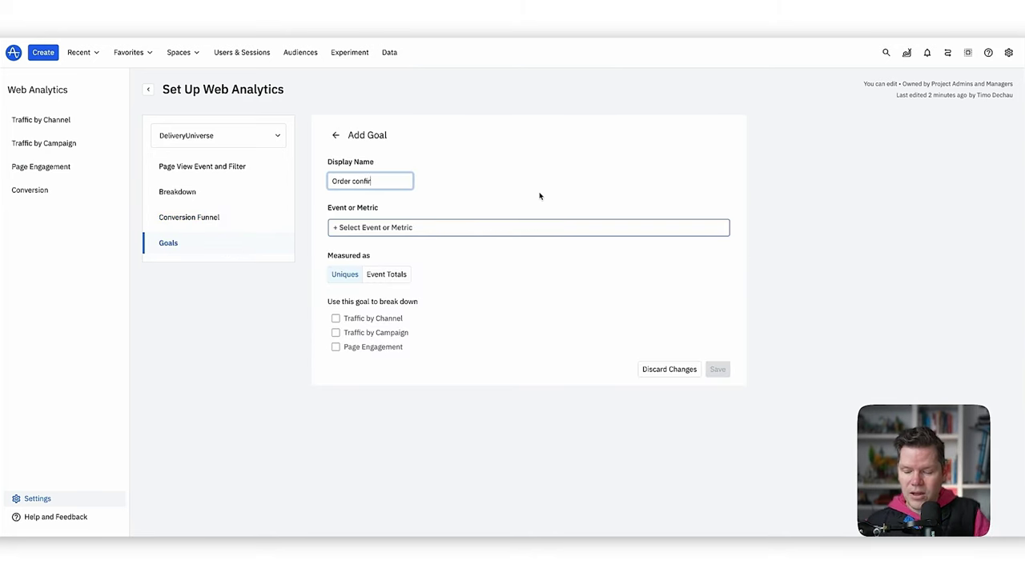
type("med")
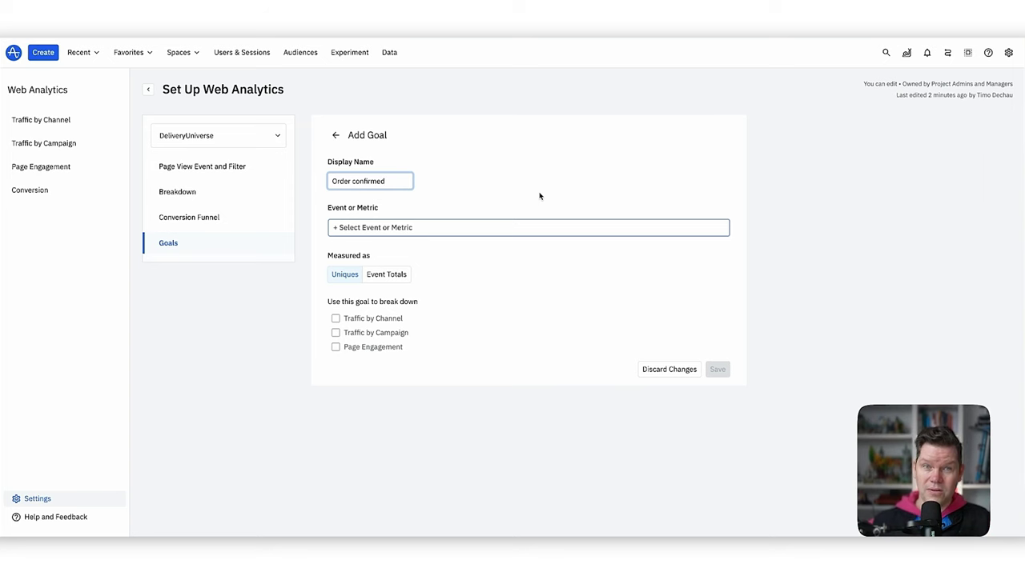
left_click(528, 229)
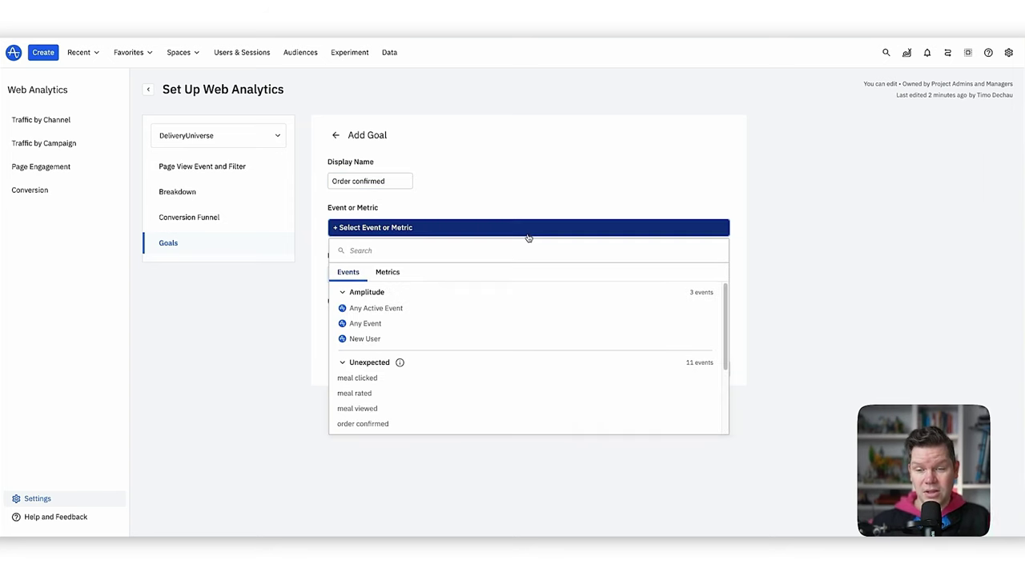
scroll(453, 405, "down", 1)
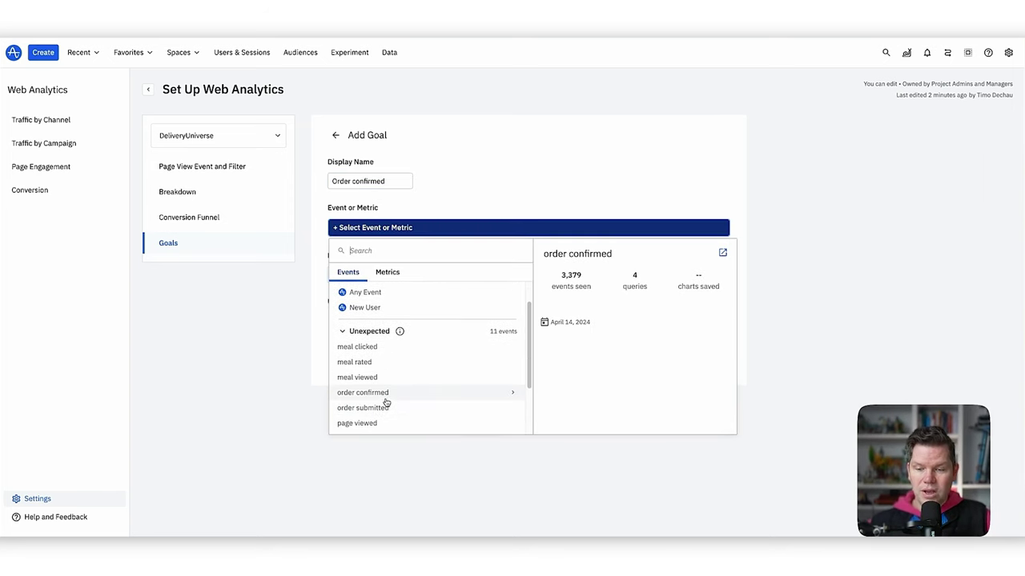
left_click(385, 397)
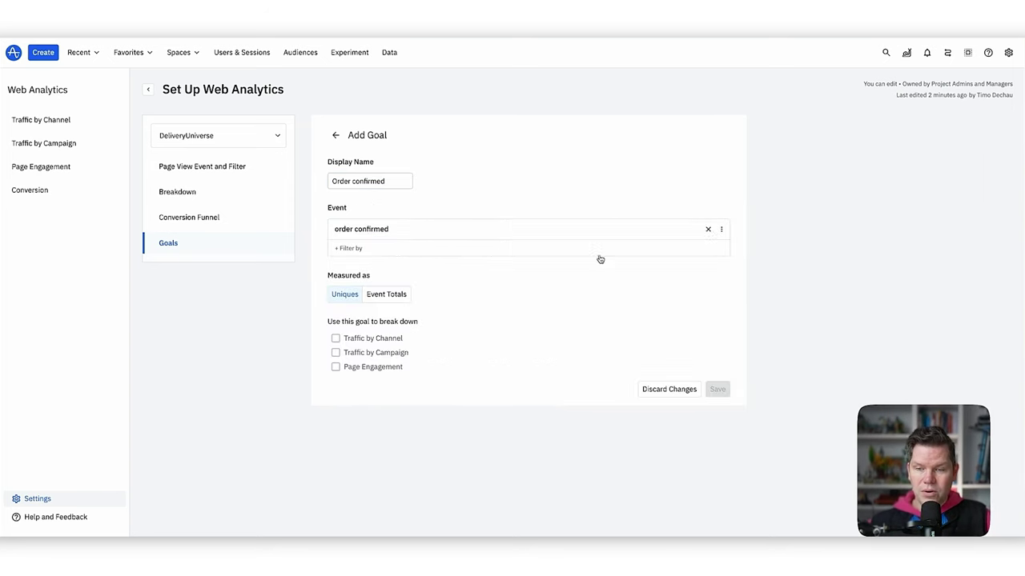
left_click(386, 294)
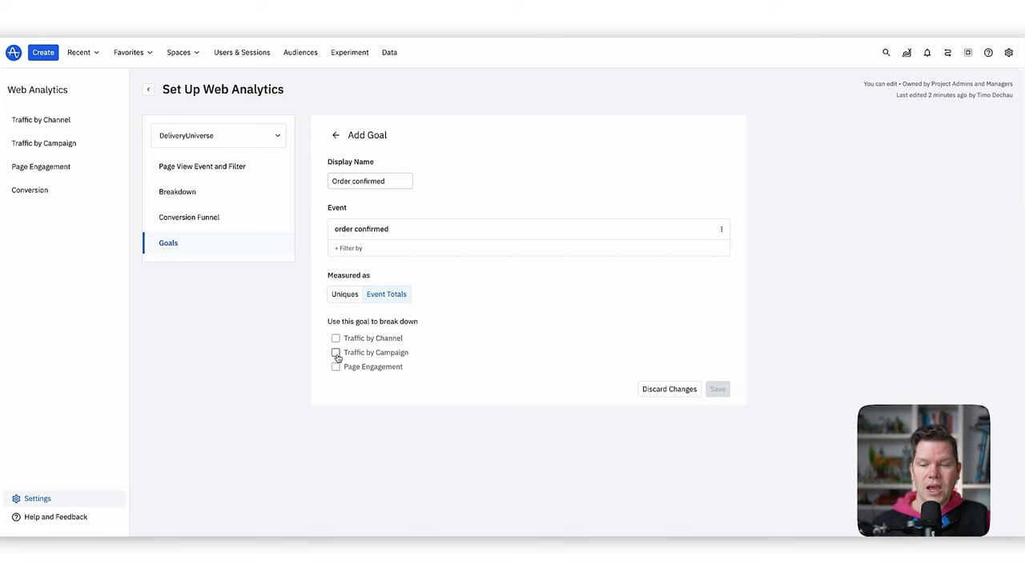
left_click(336, 356)
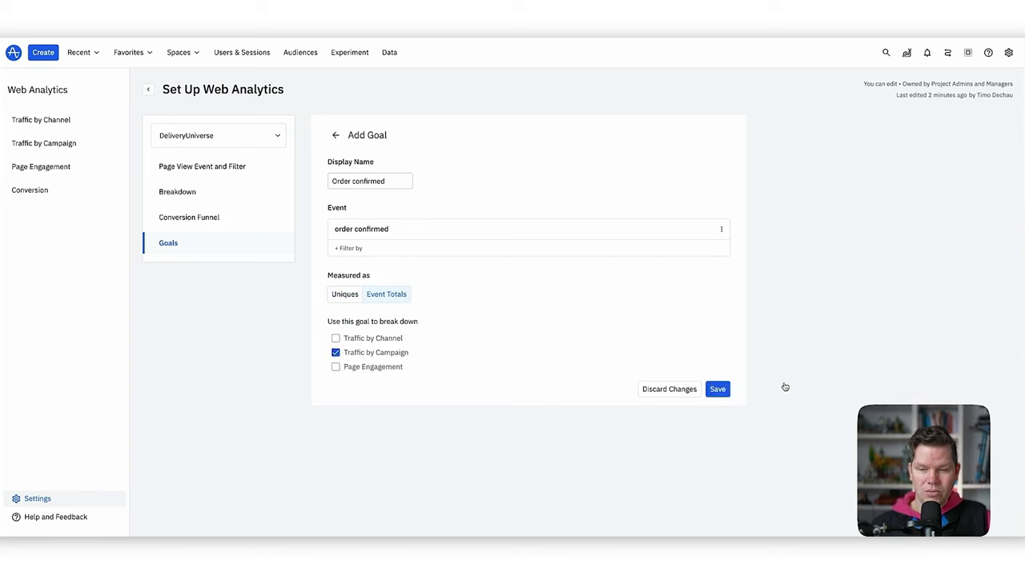
left_click(723, 390)
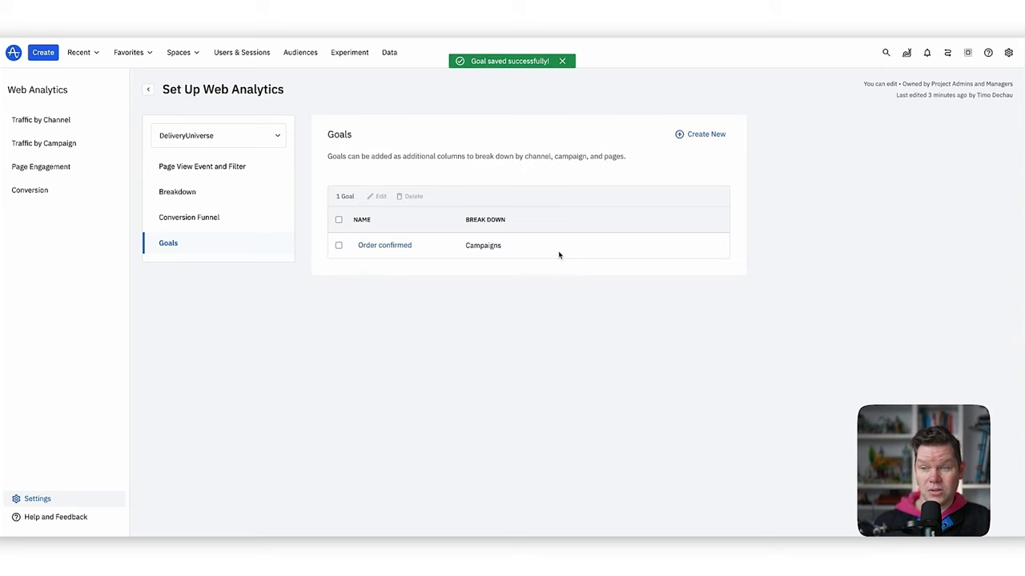
left_click(64, 123)
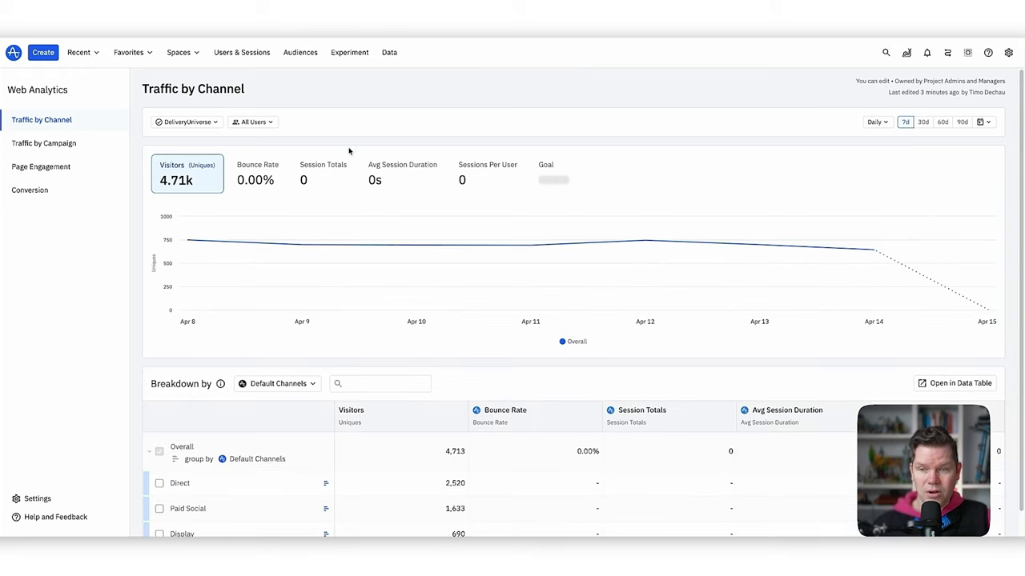
- Break down the Paid Social row by utm_campaign and review the campaign results
scroll(189, 186, "down", 1)
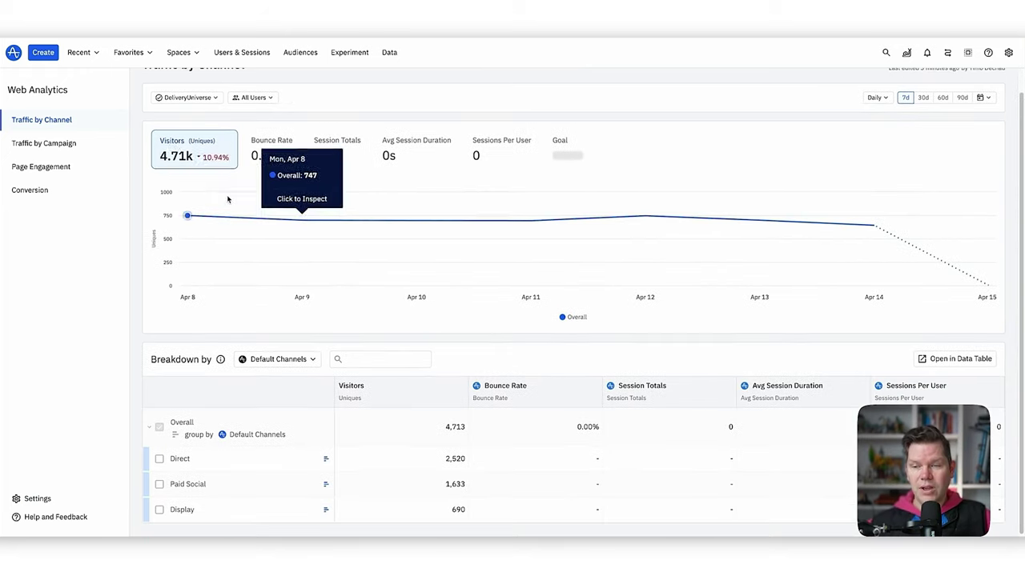
left_click(192, 464)
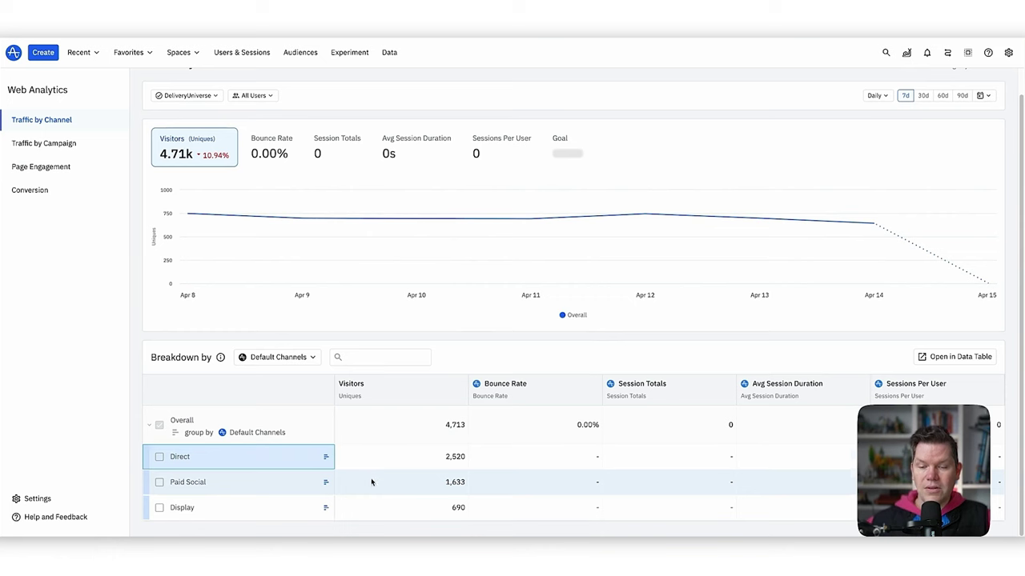
left_click(325, 483)
left_click(380, 412)
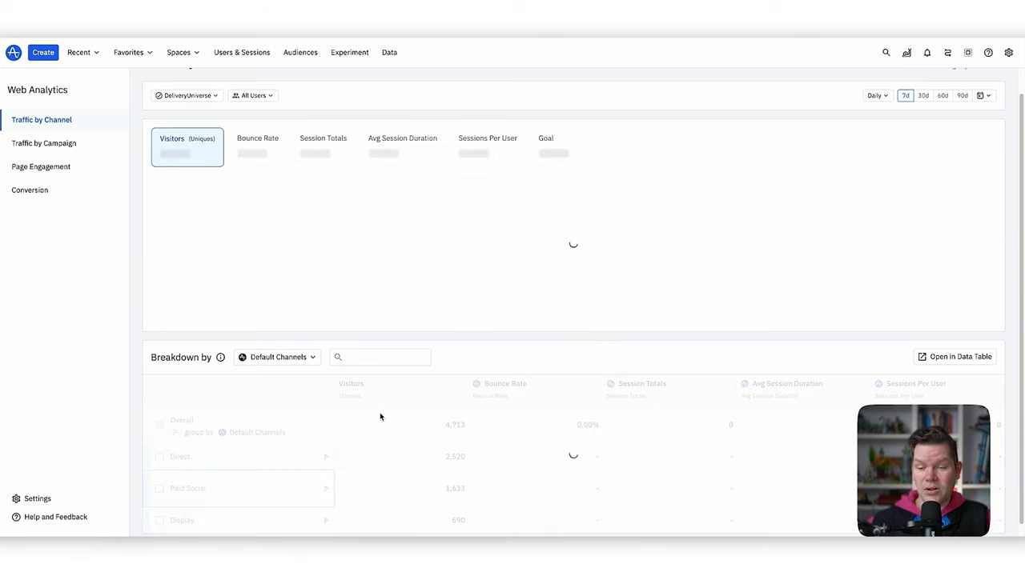
scroll(300, 475, "down", 5)
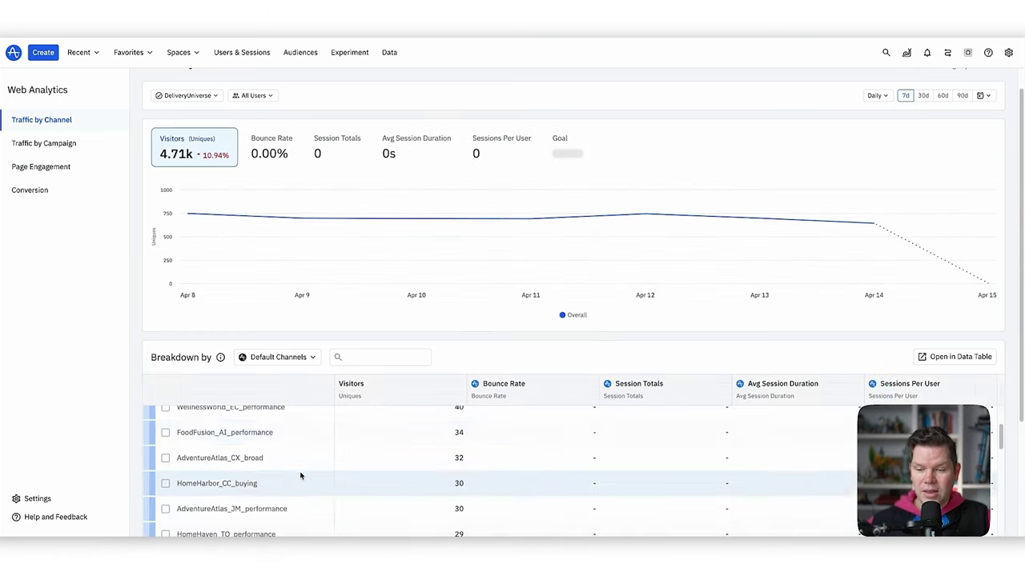
scroll(600, 356, "down", 2)
scroll(592, 346, "down", 1)
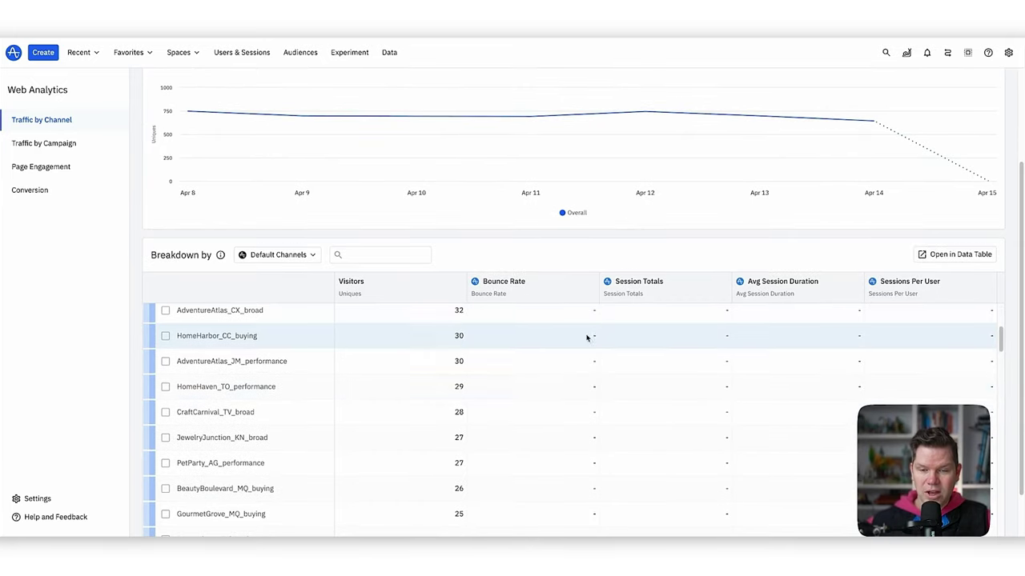
scroll(334, 395, "up", 2)
scroll(291, 326, "up", 3)
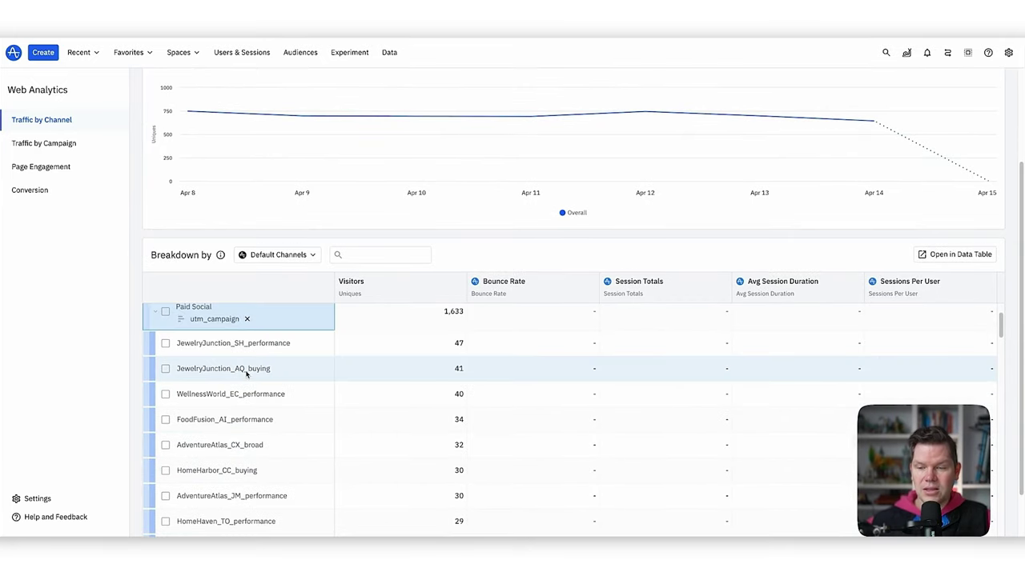
scroll(315, 405, "down", 2)
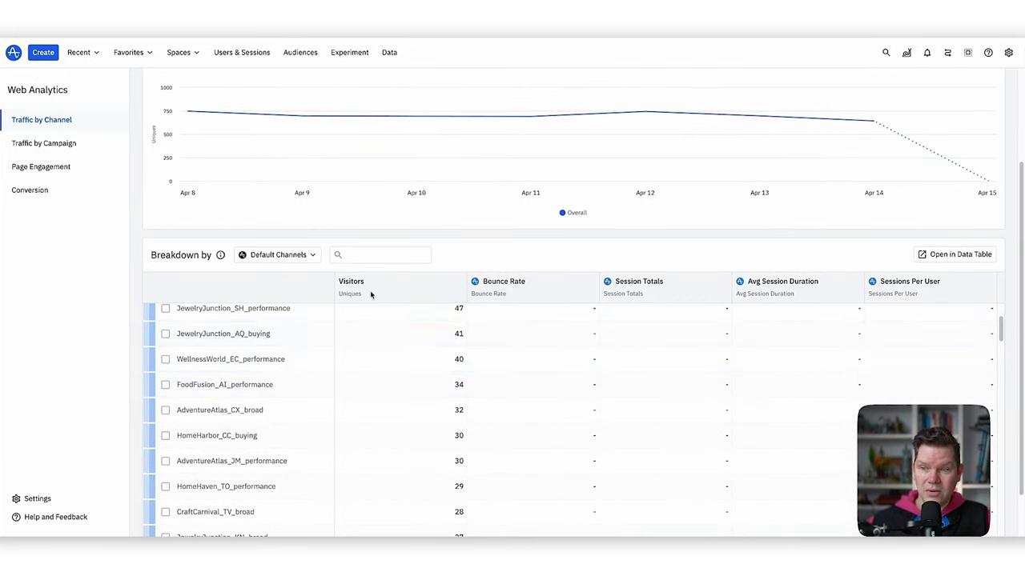
scroll(352, 301, "up", 2)
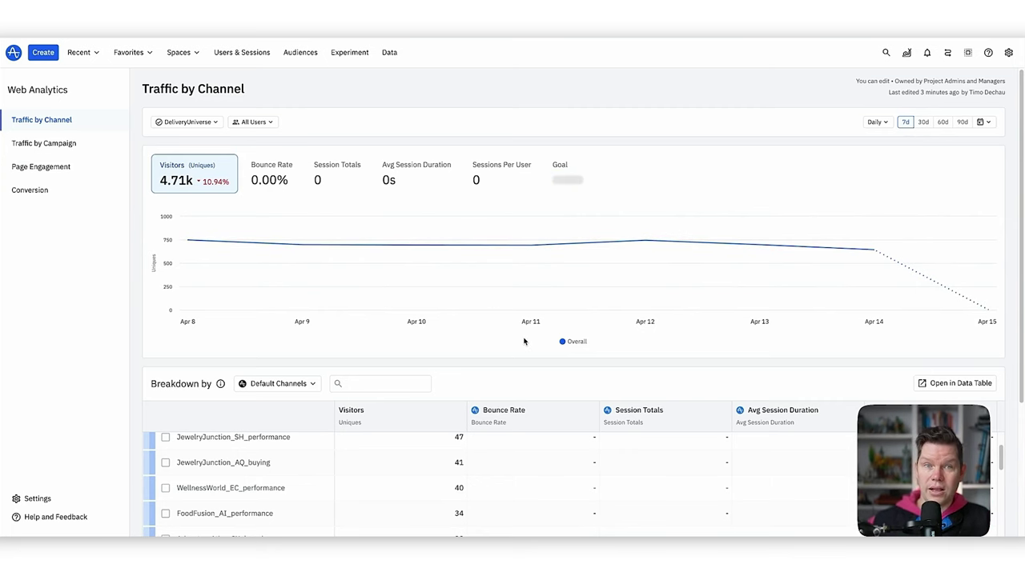
left_click(40, 190)
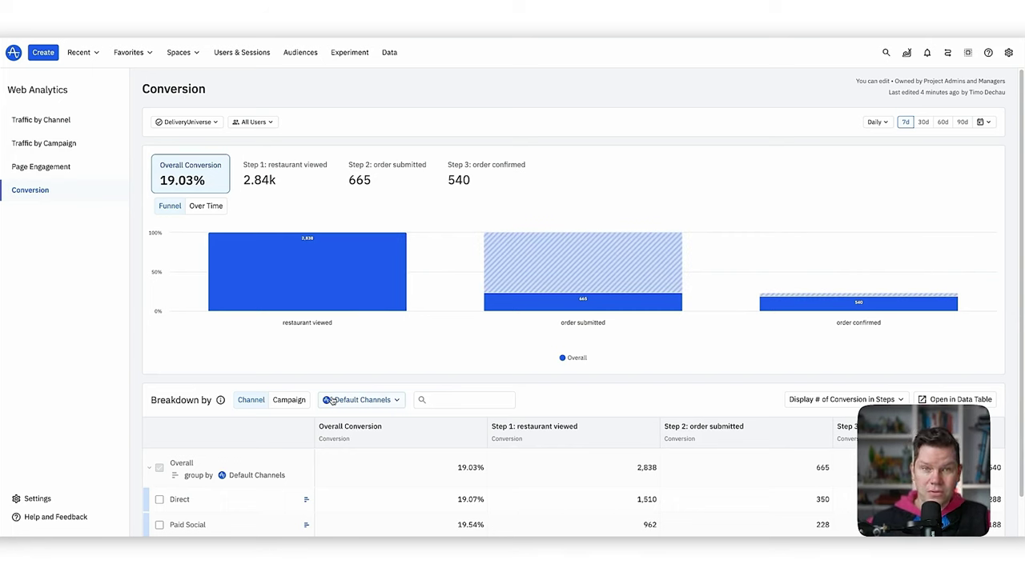
- Check the funnel values: 2.84k restaurants viewed, 665 orders submitted, 540 confirmed
mouse_move(382, 262)
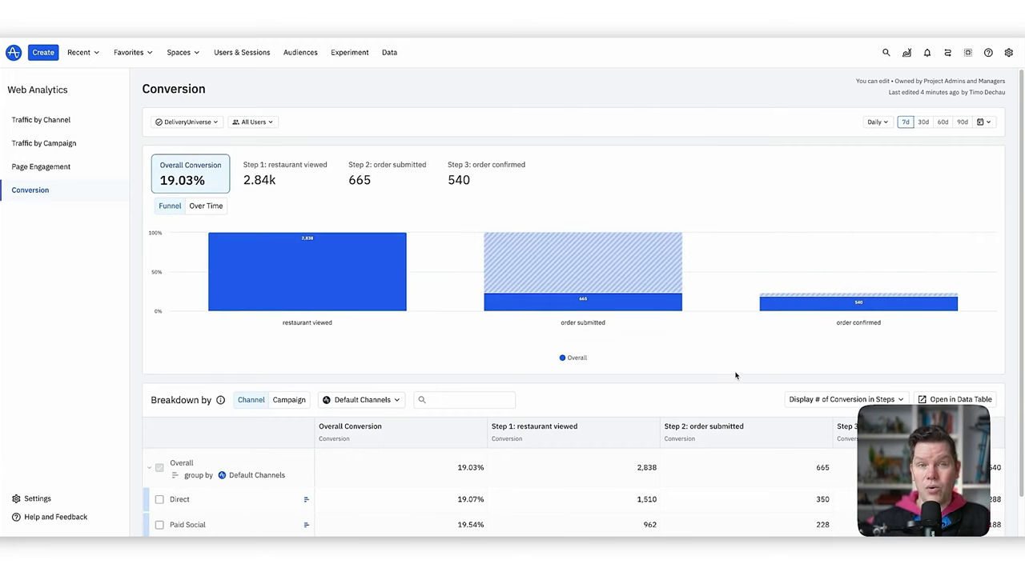
mouse_move(859, 317)
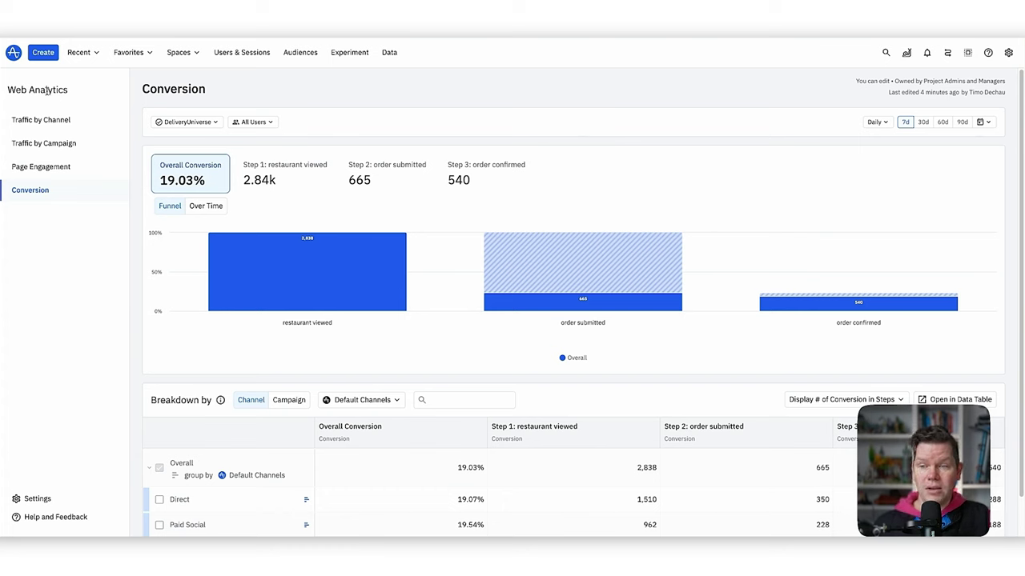
left_click(183, 54)
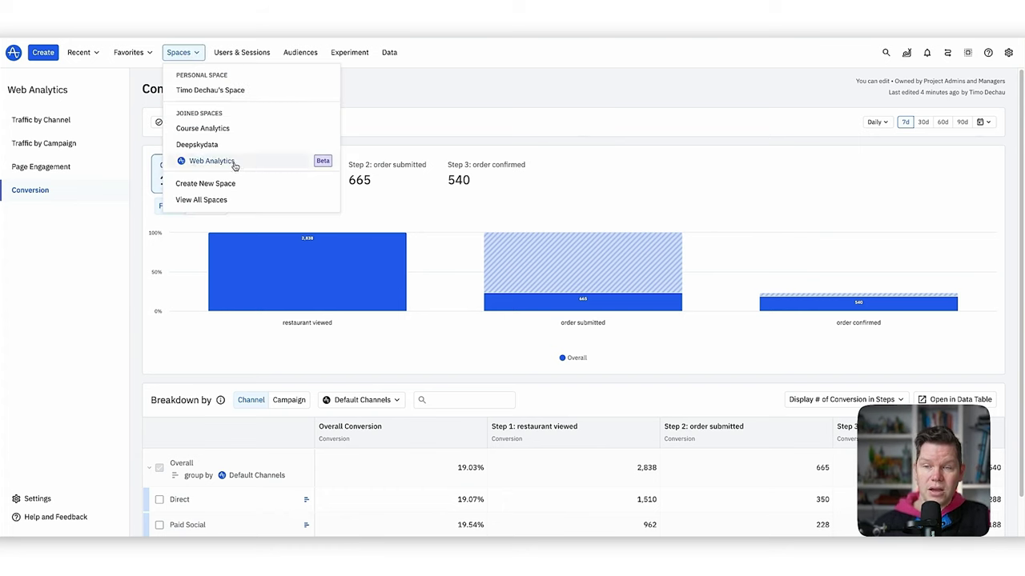